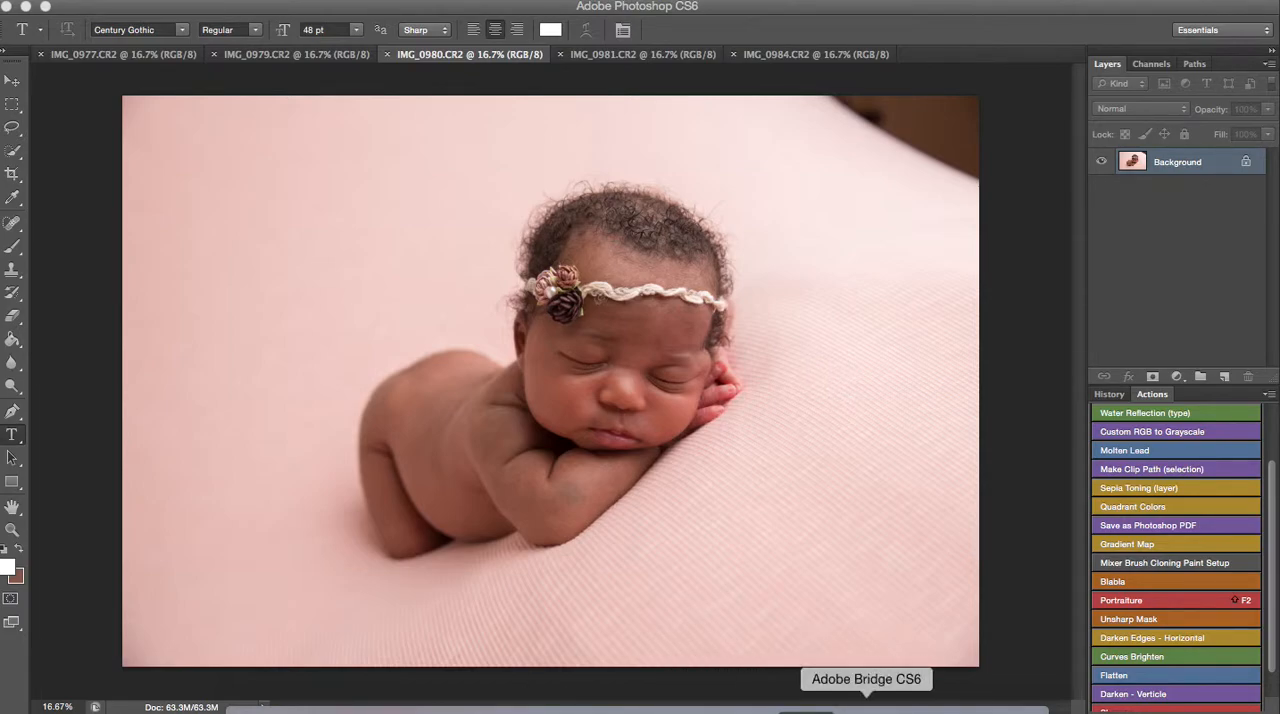
# Switch to Adobe Bridge and select IMG_0977.CR2 in the african baby folder
pyautogui.rightClick(866, 708)
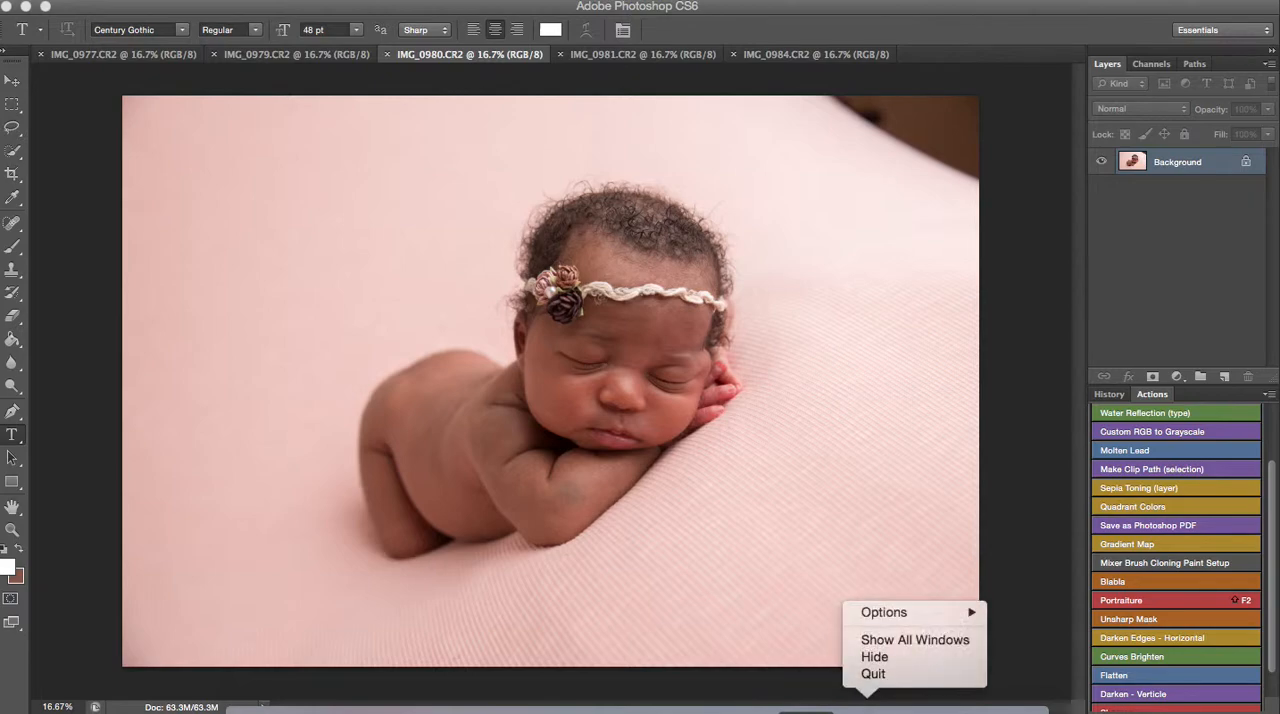
pyautogui.click(866, 708)
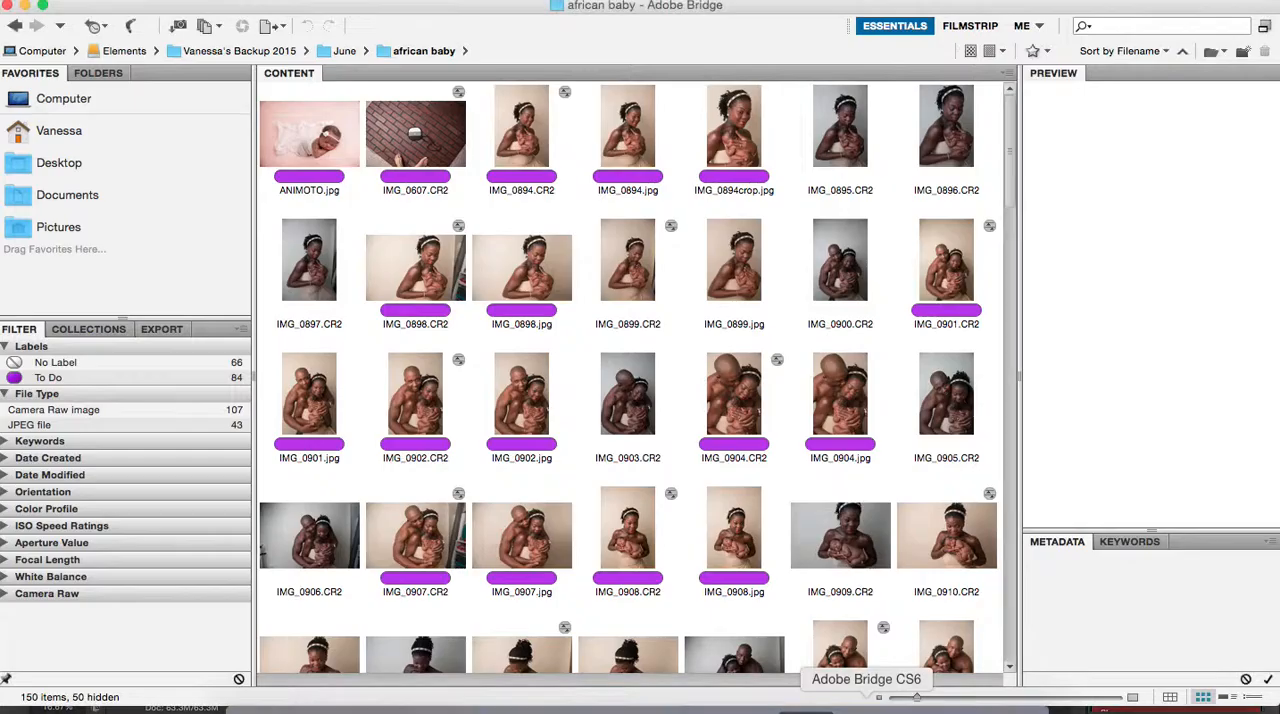
pyautogui.scroll(-20, 706, 484)
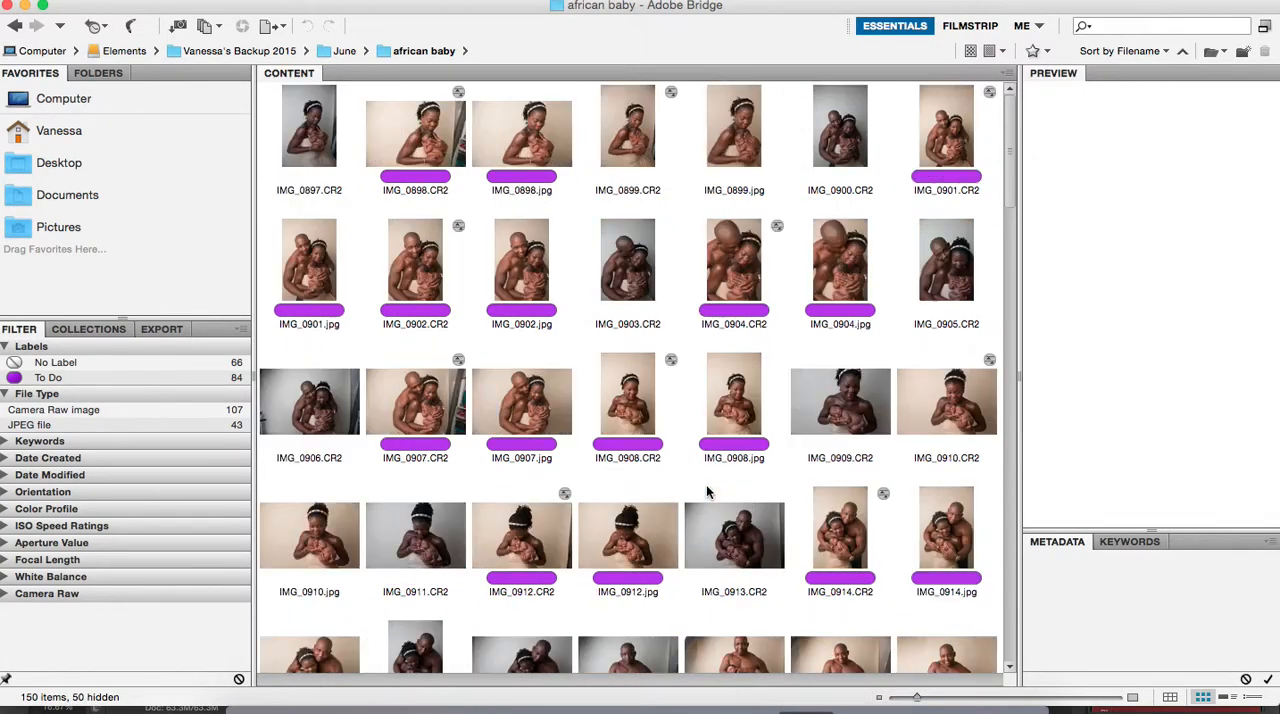
pyautogui.scroll(-2, 709, 488)
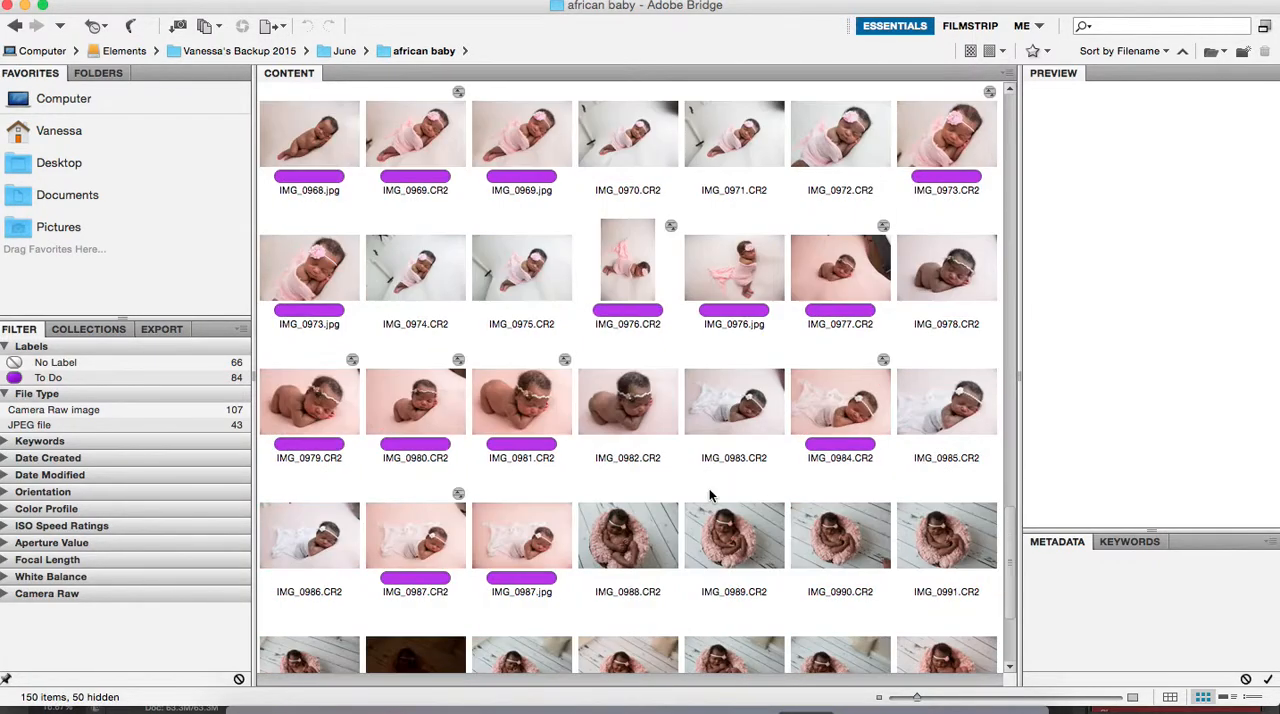
pyautogui.click(850, 258)
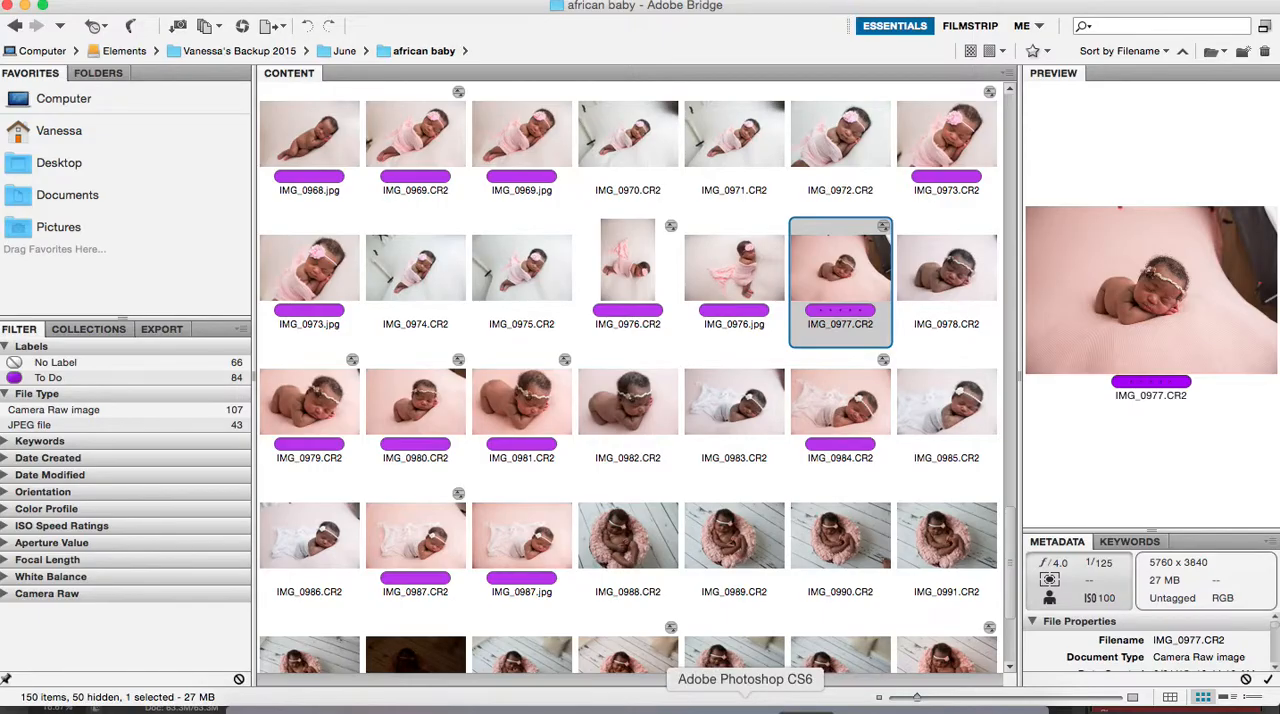
# Check which photo is active in Photoshop, return to Adobe Bridge and open IMG_0980.CR2 in Camera Raw
pyautogui.click(745, 706)
pyautogui.click(871, 706)
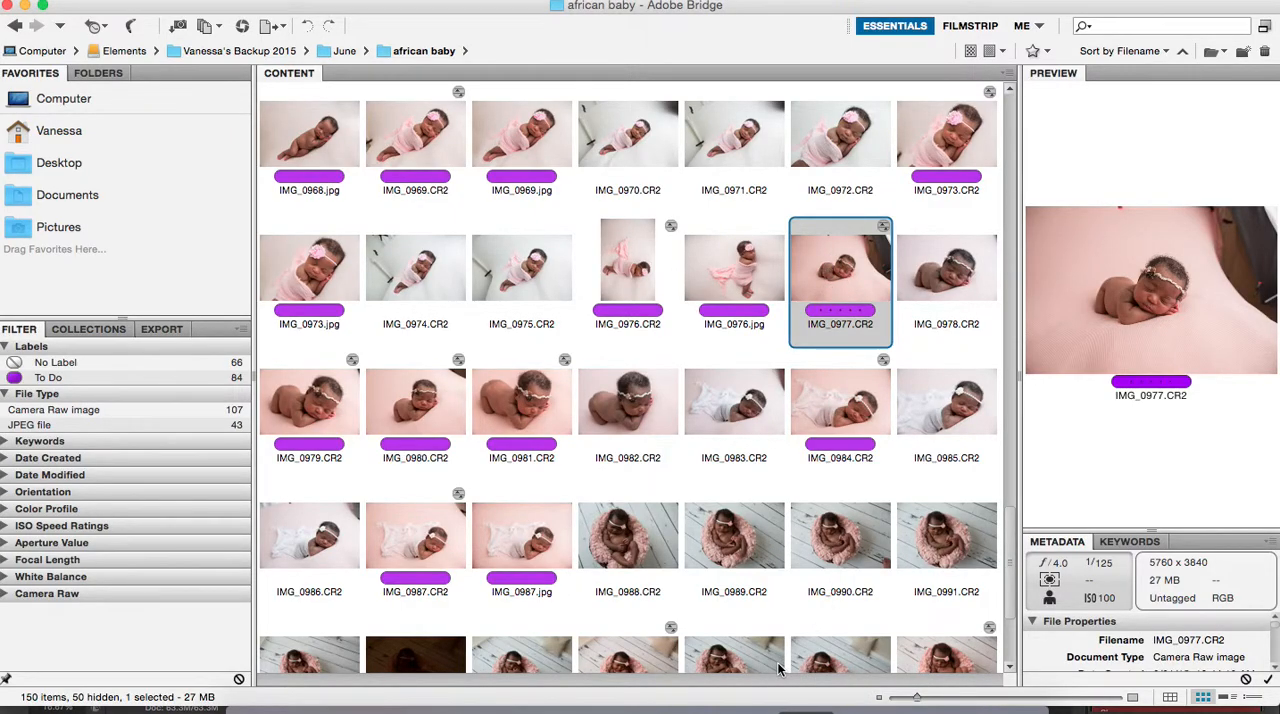
pyautogui.click(740, 706)
pyautogui.click(866, 706)
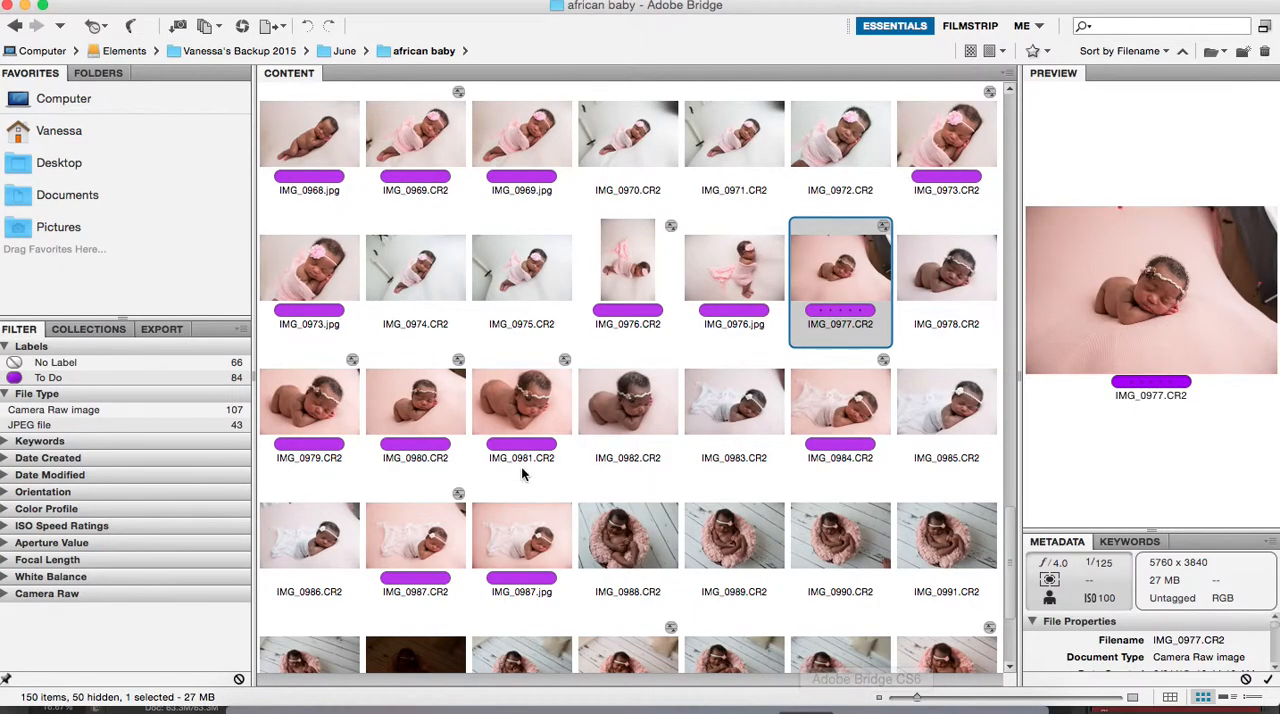
pyautogui.click(411, 413)
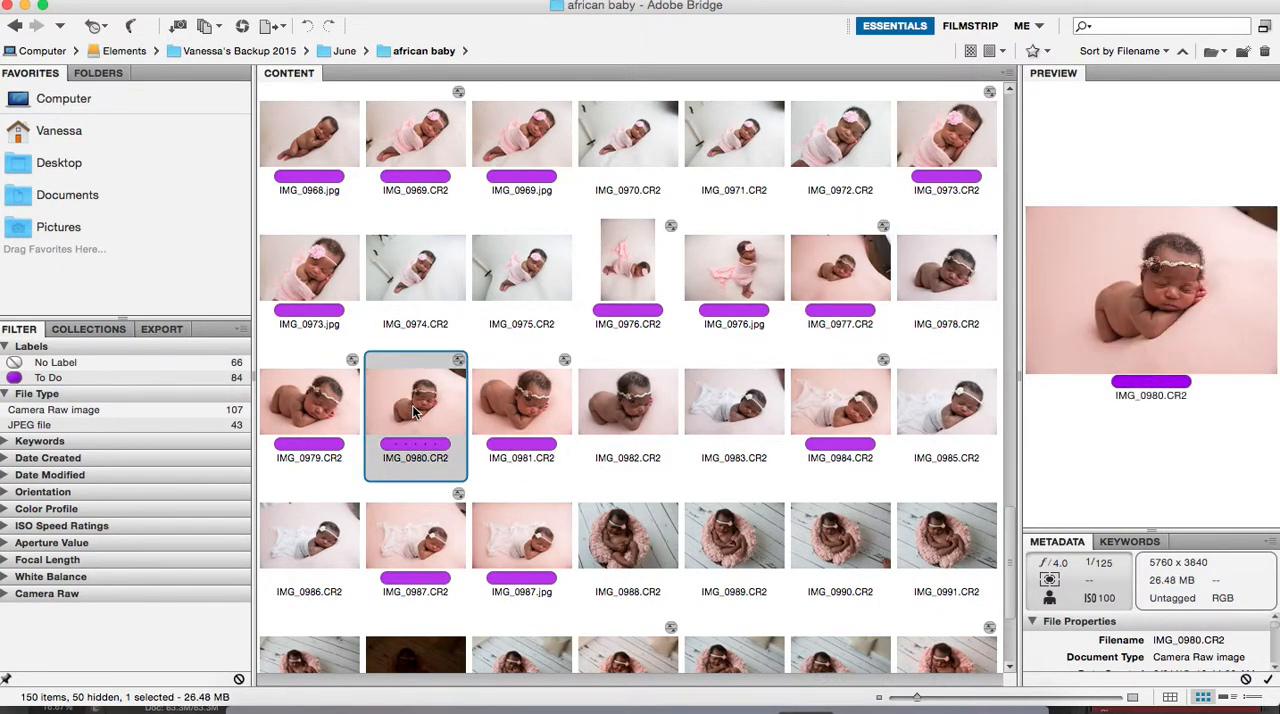
pyautogui.rightClick(409, 402)
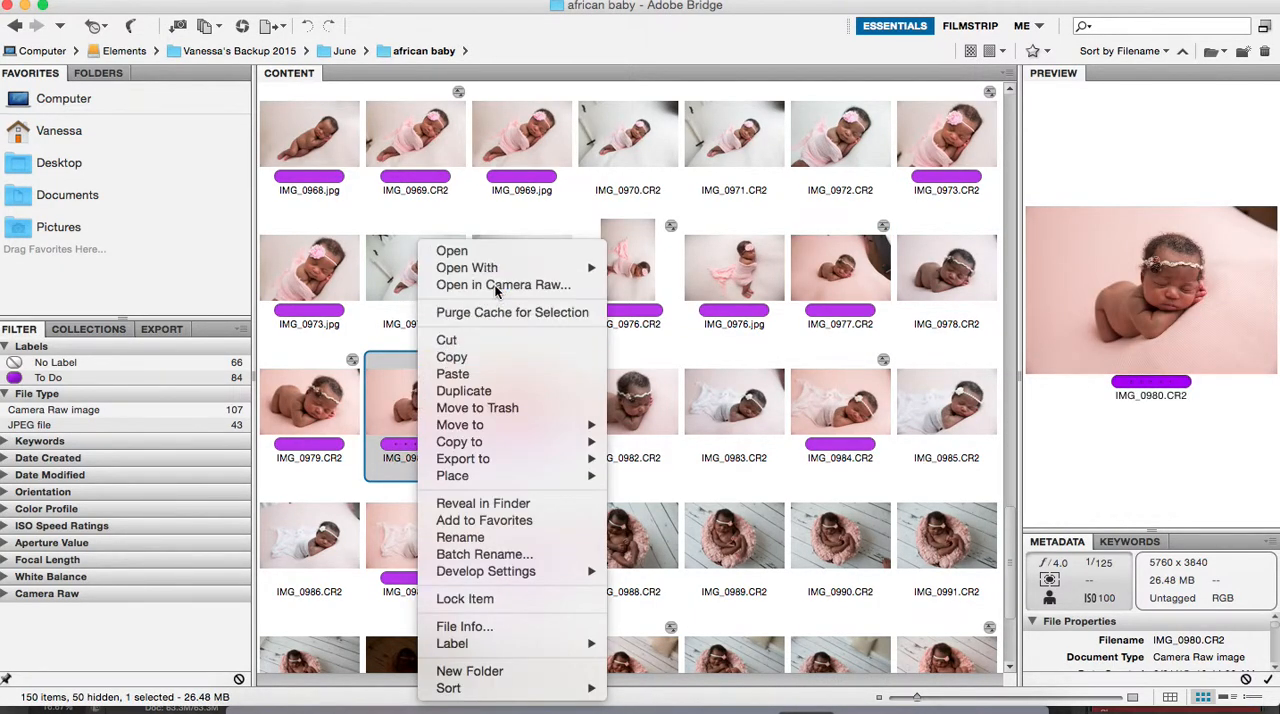
pyautogui.click(496, 286)
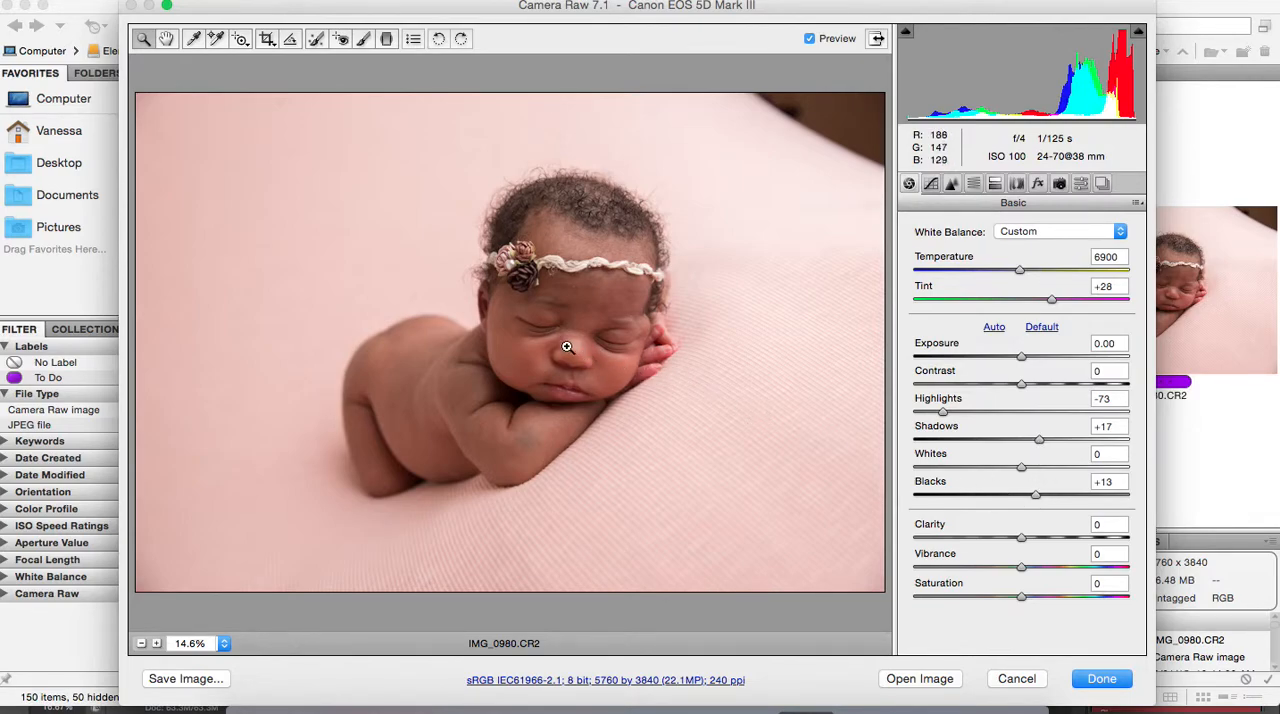
# Examine the skin on the baby's face and arm up close in the Camera Raw preview
pyautogui.moveTo(445, 353); pyautogui.dragTo(597, 460)
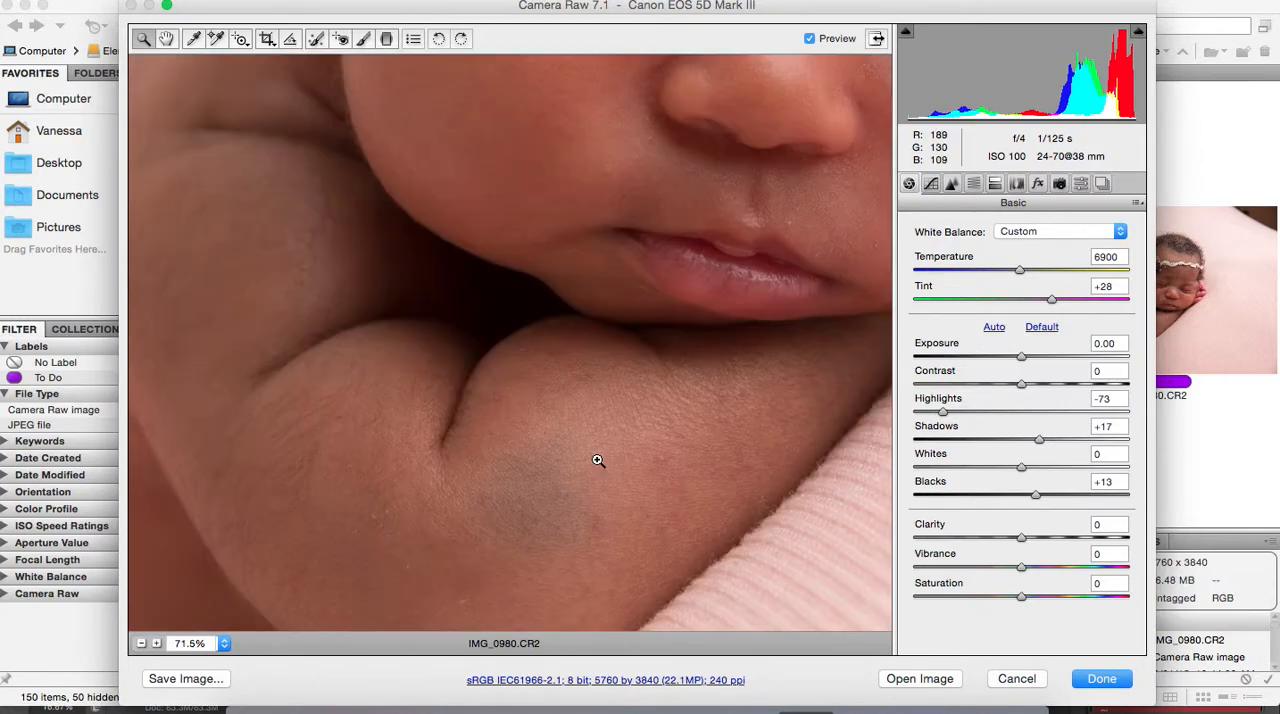
pyautogui.scroll(10, 415, 404)
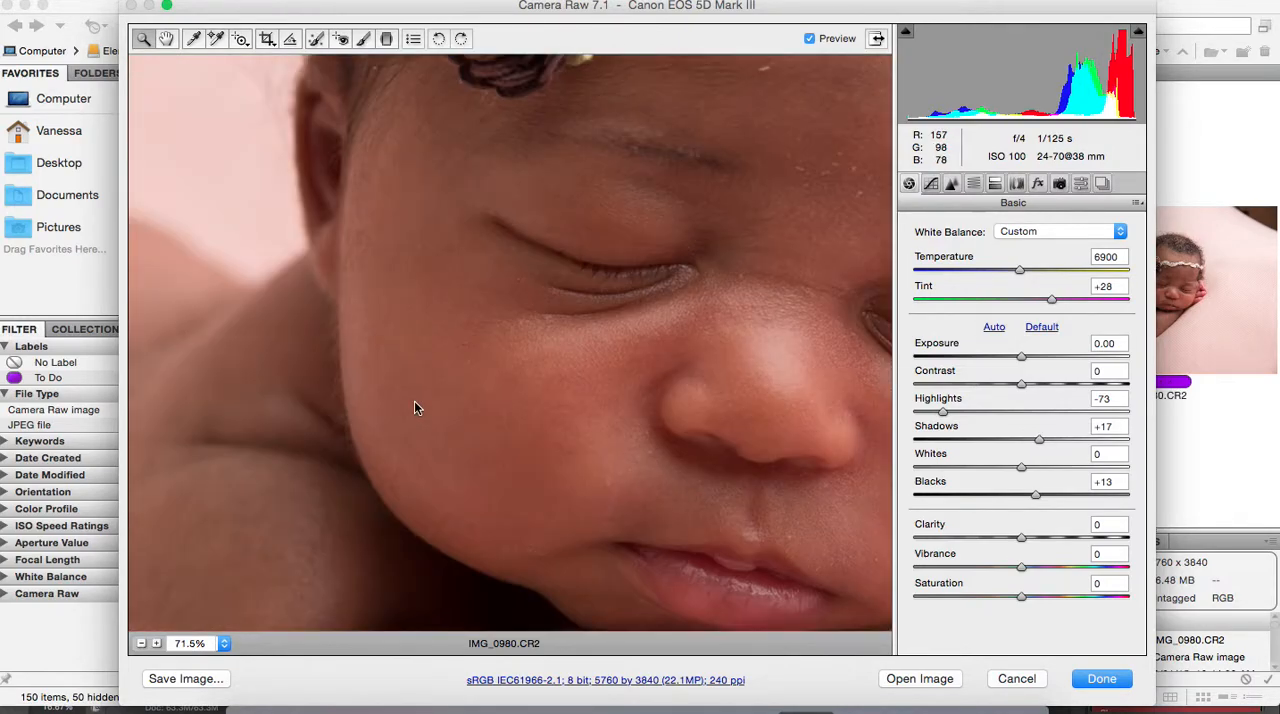
pyautogui.scroll(-5, 414, 400)
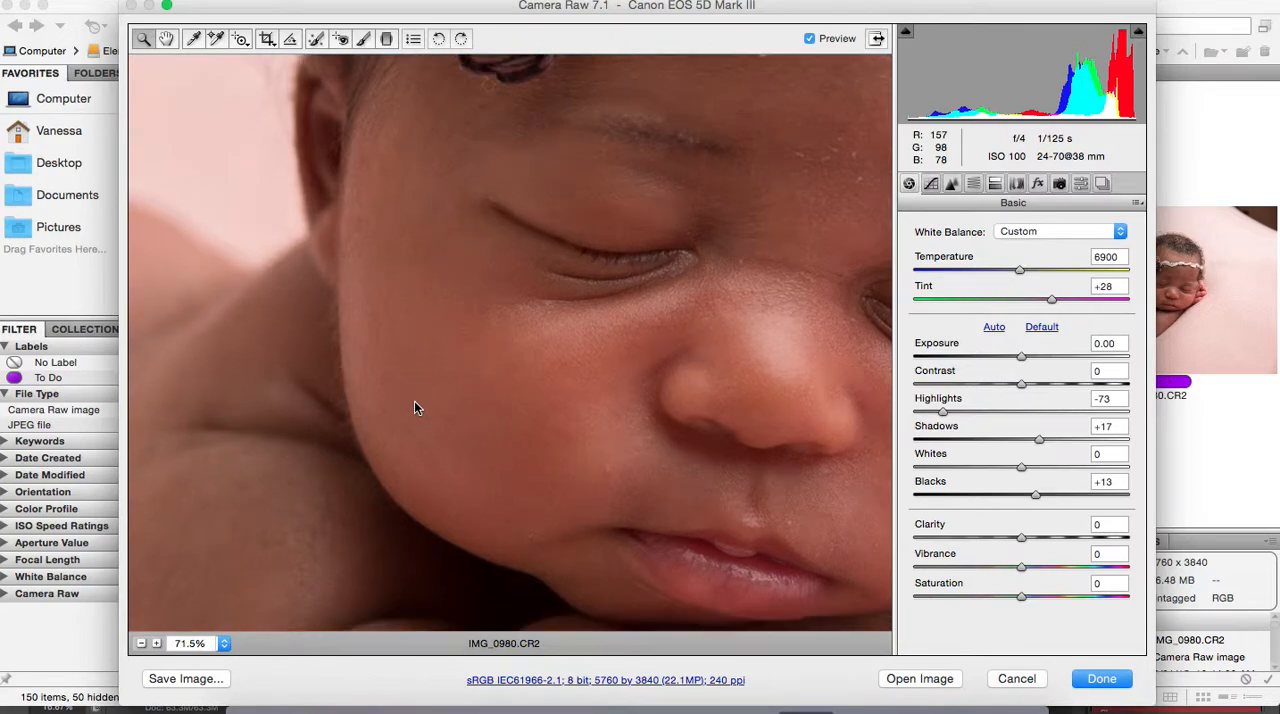
pyautogui.scroll(-3, 366, 407)
pyautogui.scroll(-3, 366, 407)
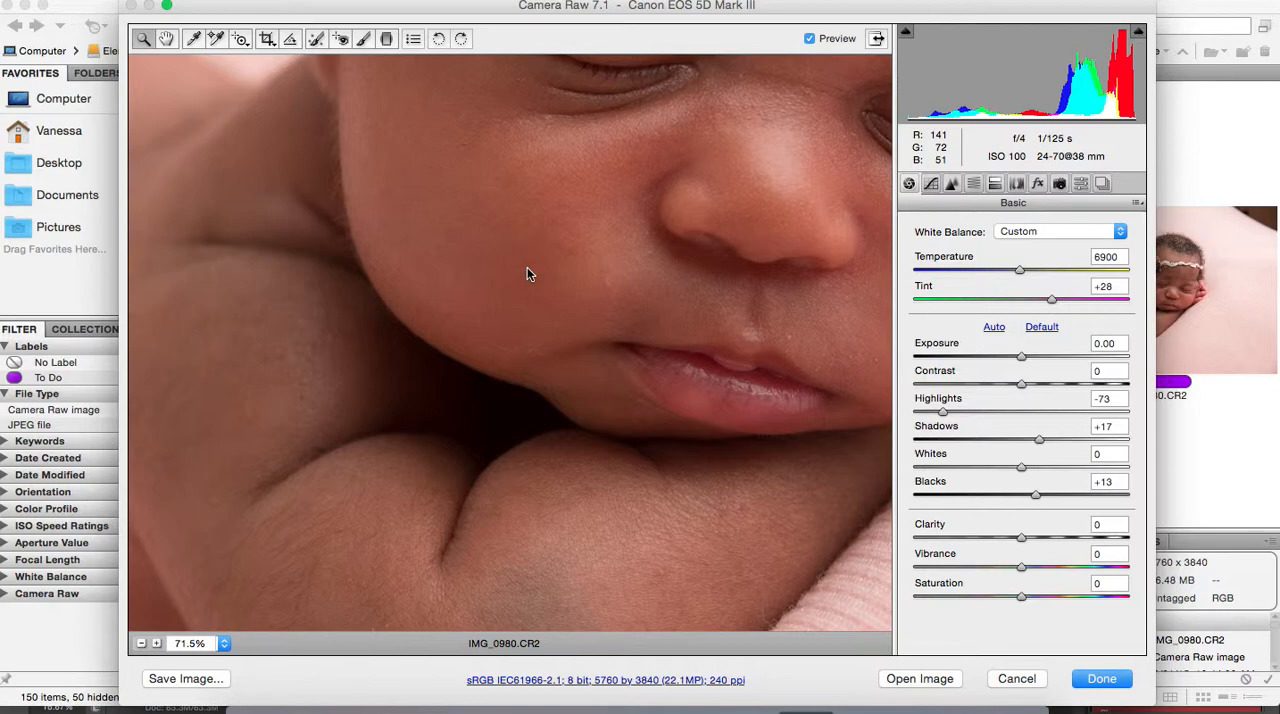
pyautogui.press('super+0')
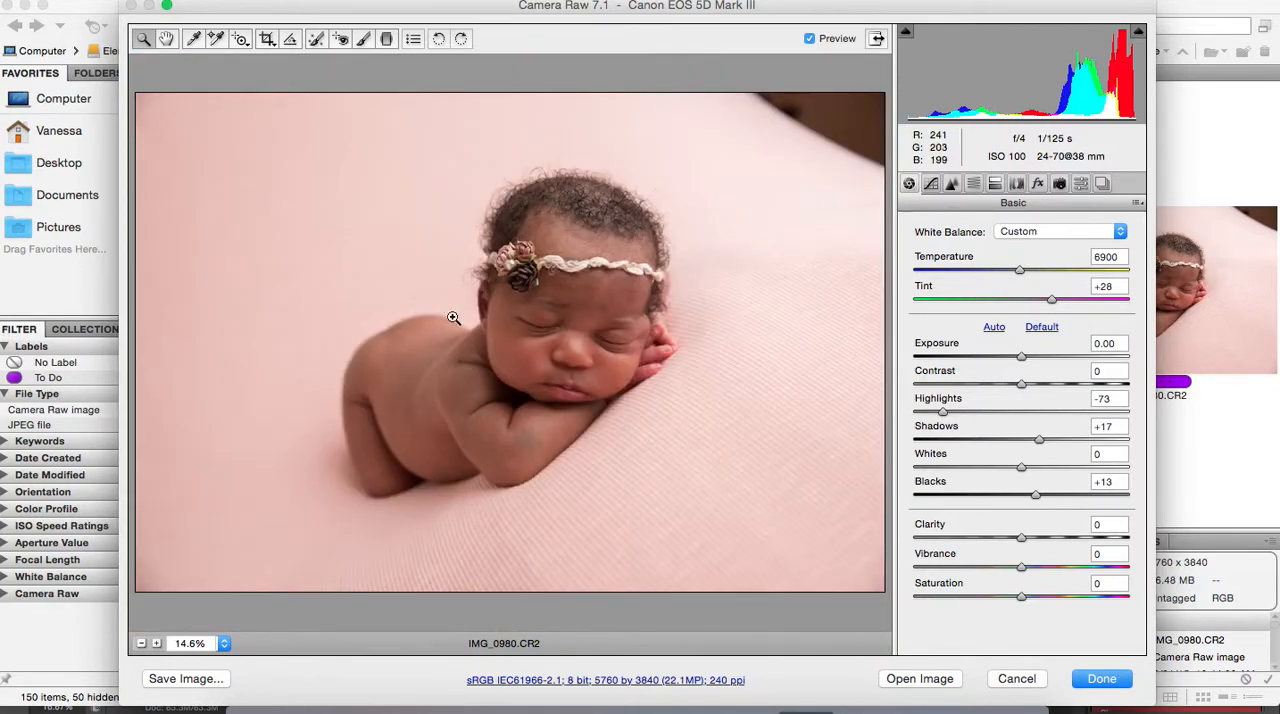
pyautogui.moveTo(468, 352); pyautogui.dragTo(600, 464)
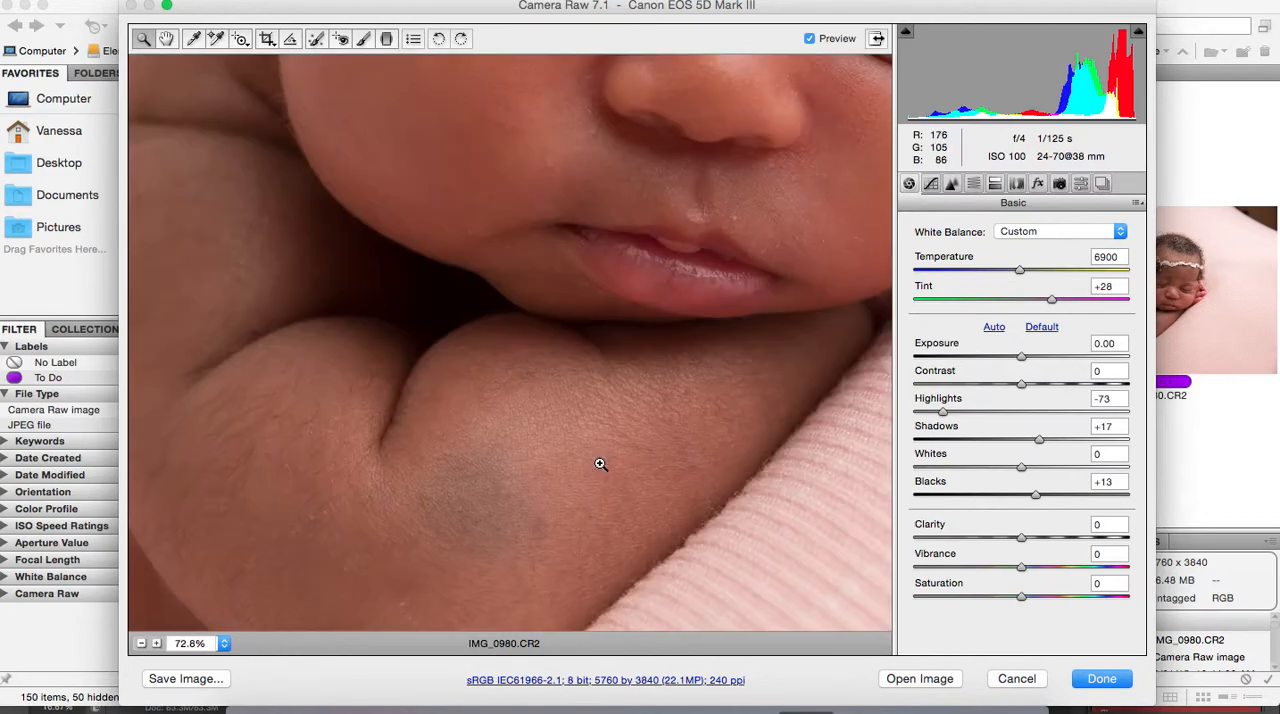
pyautogui.scroll(5, 497, 466)
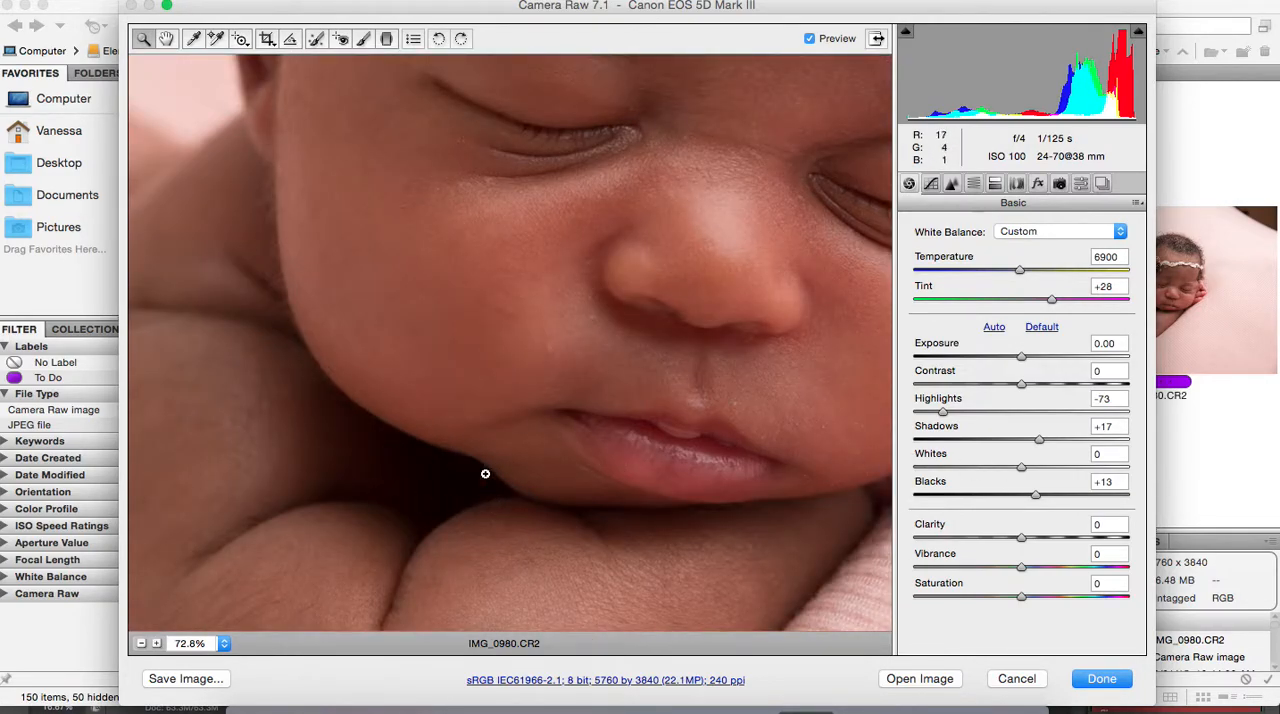
# Try the Blacks at +18, discard the Camera Raw changes and switch back to Adobe Photoshop
pyautogui.moveTo(1055, 500)
pyautogui.mouseDown()
pyautogui.moveTo(1157, 497)
pyautogui.moveTo(1029, 497)
pyautogui.moveTo(1041, 497)
pyautogui.mouseUp()
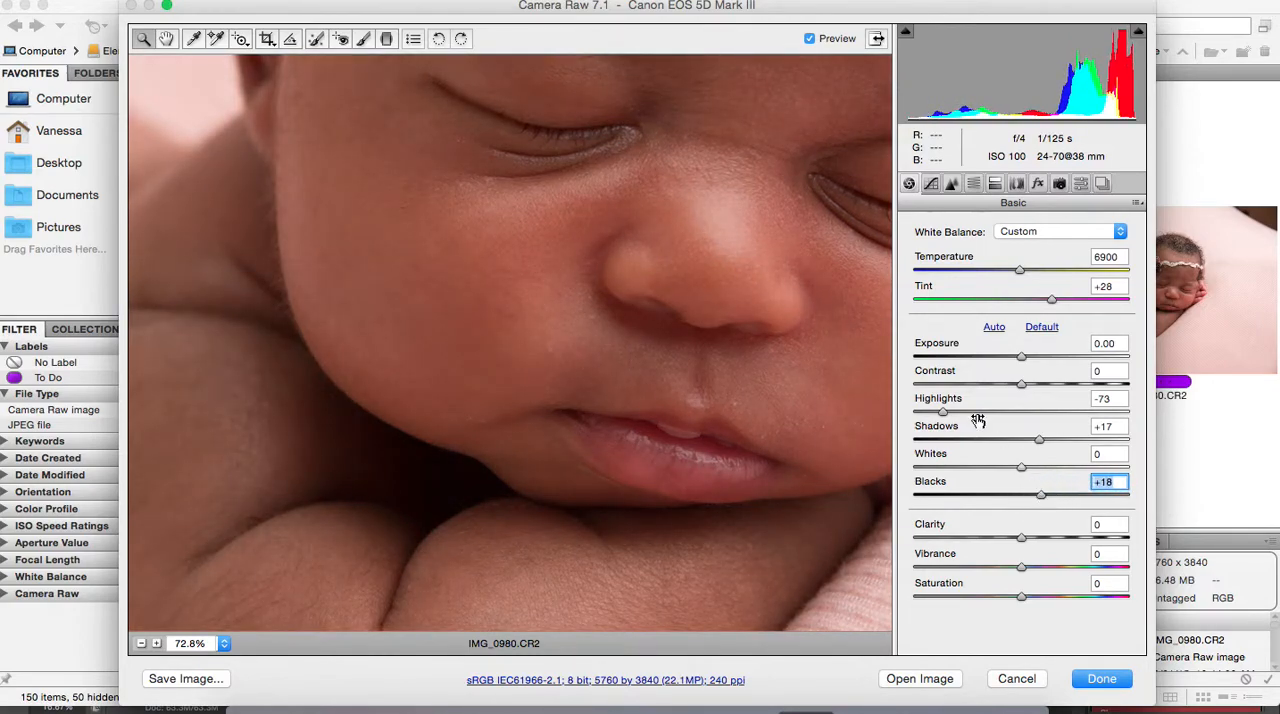
pyautogui.click(1024, 681)
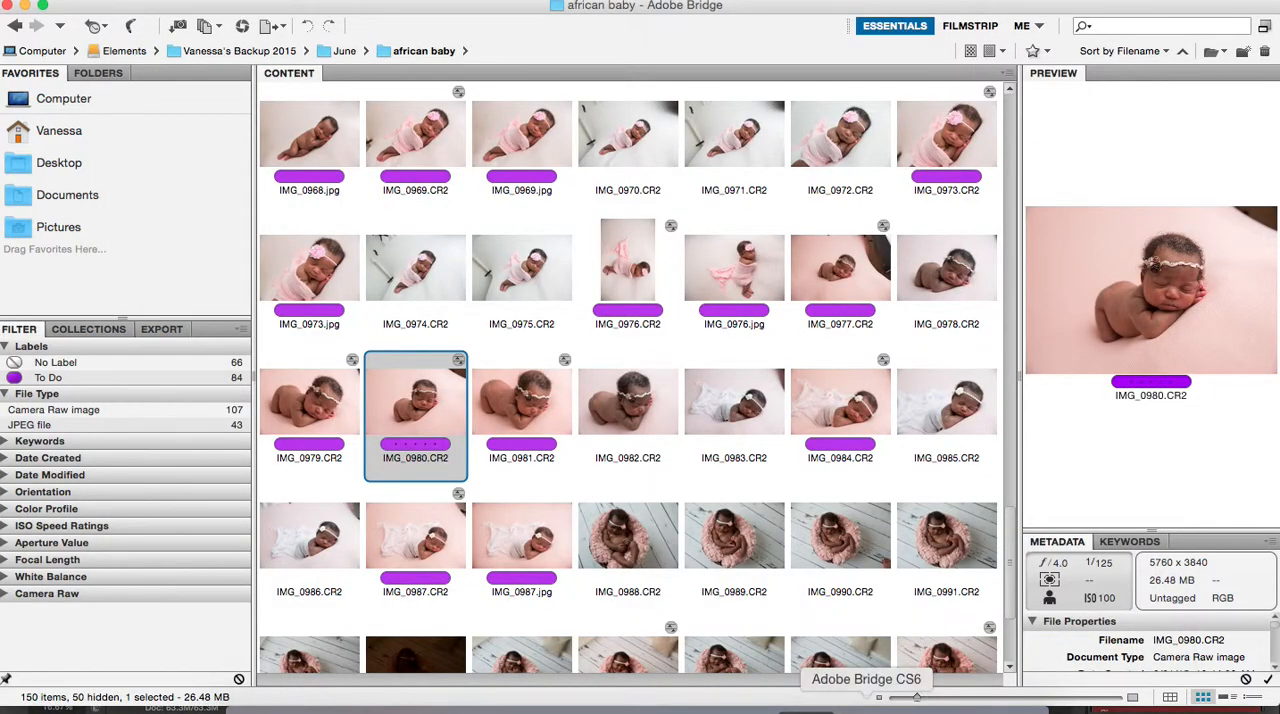
pyautogui.click(757, 702)
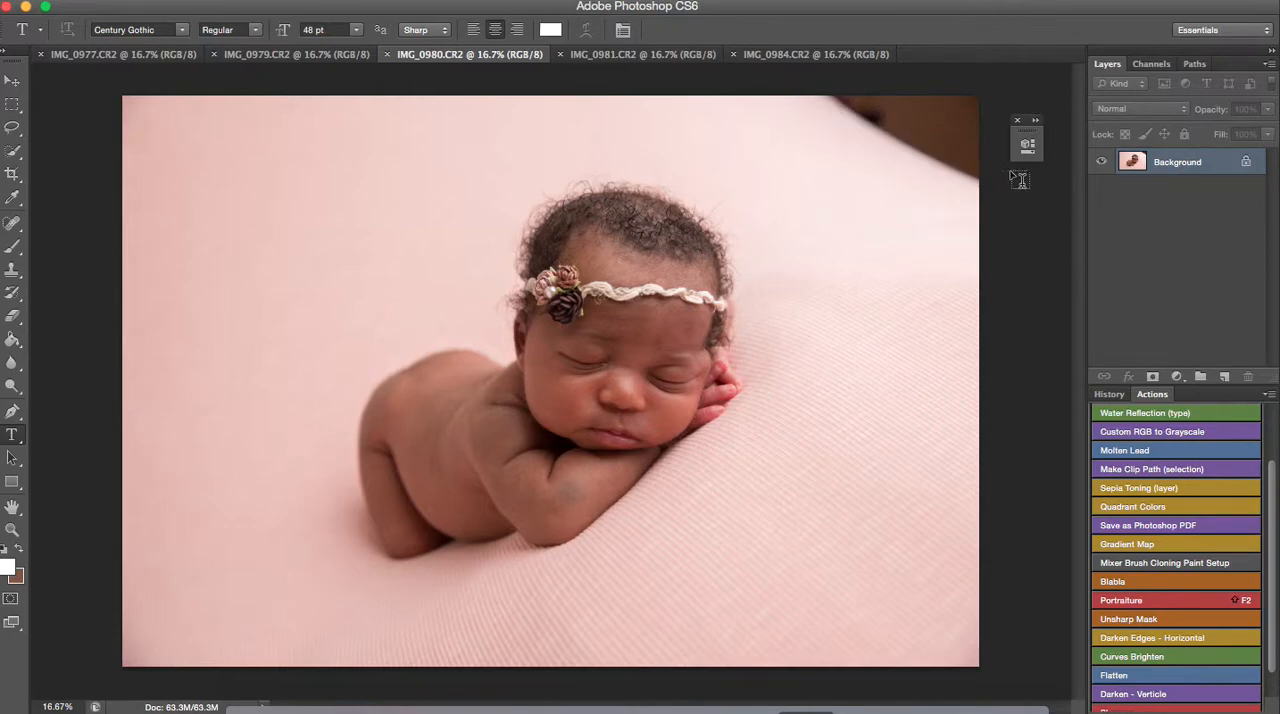
# Cover the dark area in the photo's upper-right corner with pink backdrop, using the Clone Stamp at size 1000
pyautogui.click(12, 270)
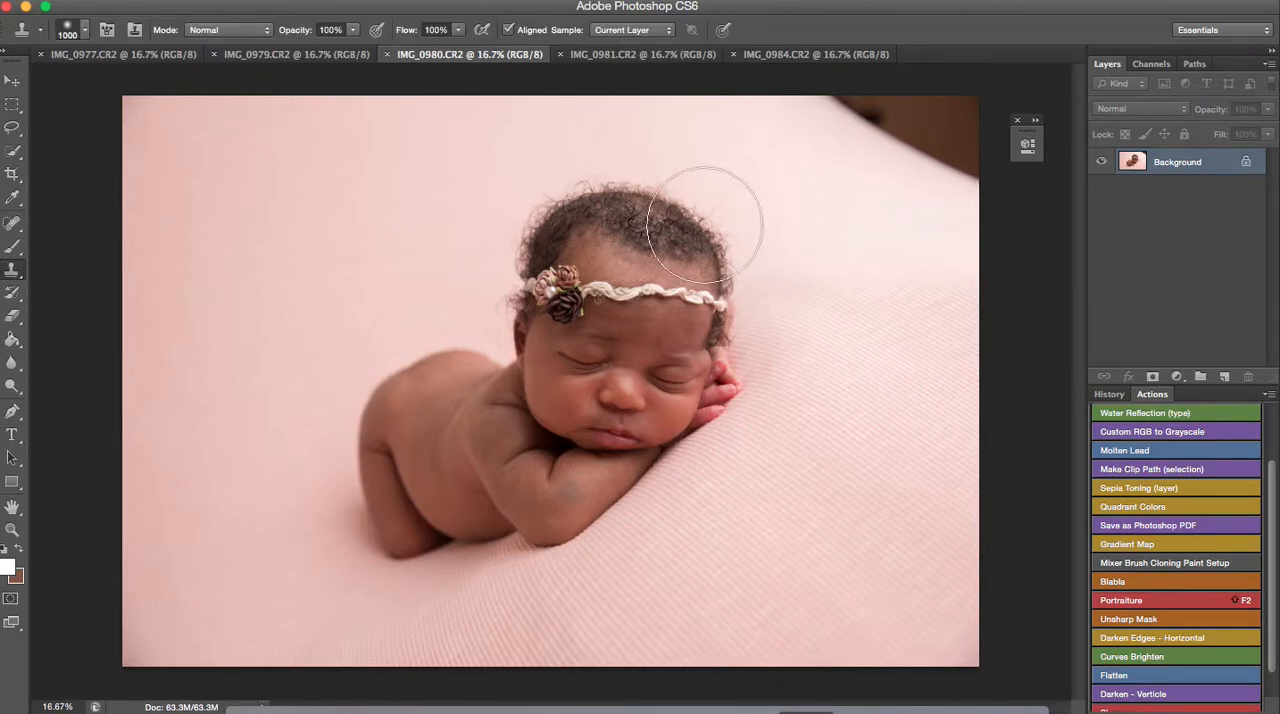
pyautogui.keyDown('alt'); pyautogui.click(793, 156); pyautogui.keyUp('alt')
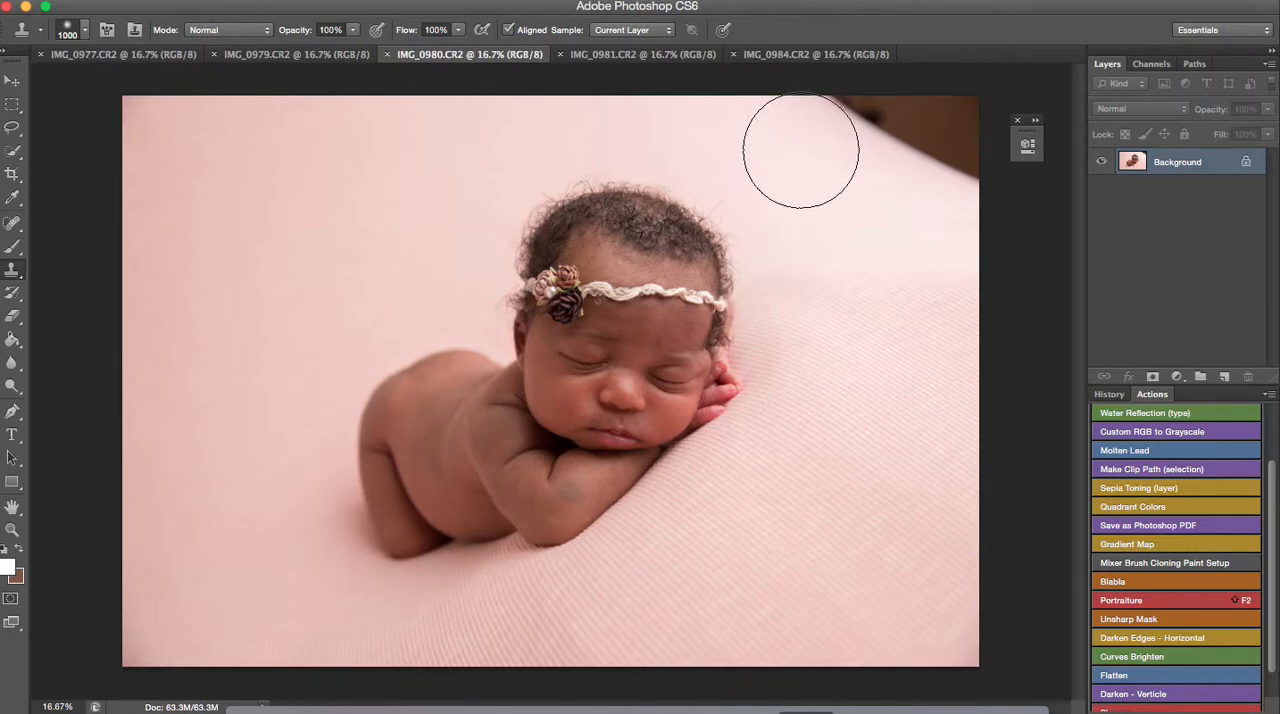
pyautogui.moveTo(800, 150)
pyautogui.mouseDown()
pyautogui.moveTo(833, 116)
pyautogui.moveTo(945, 152)
pyautogui.moveTo(886, 120)
pyautogui.moveTo(955, 90)
pyautogui.moveTo(975, 112)
pyautogui.moveTo(946, 129)
pyautogui.moveTo(1000, 150)
pyautogui.mouseUp()
# Try cloning backdrop from the photo's upper-left area over its upper-right corner, and revert the last Clone Stamp stroke
pyautogui.keyDown('alt'); pyautogui.click(237, 203); pyautogui.keyUp('alt')
pyautogui.moveTo(902, 162)
pyautogui.mouseDown()
pyautogui.moveTo(943, 157)
pyautogui.moveTo(957, 129)
pyautogui.moveTo(833, 155)
pyautogui.mouseUp()
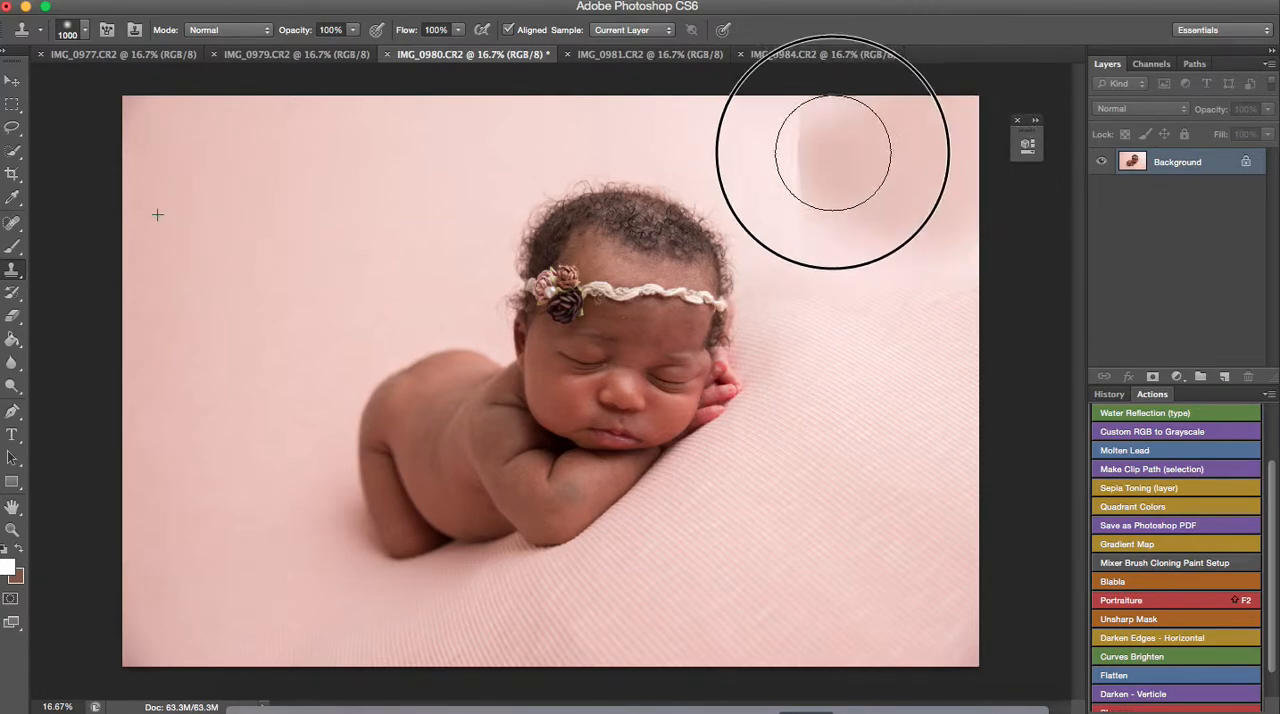
pyautogui.click(1107, 395)
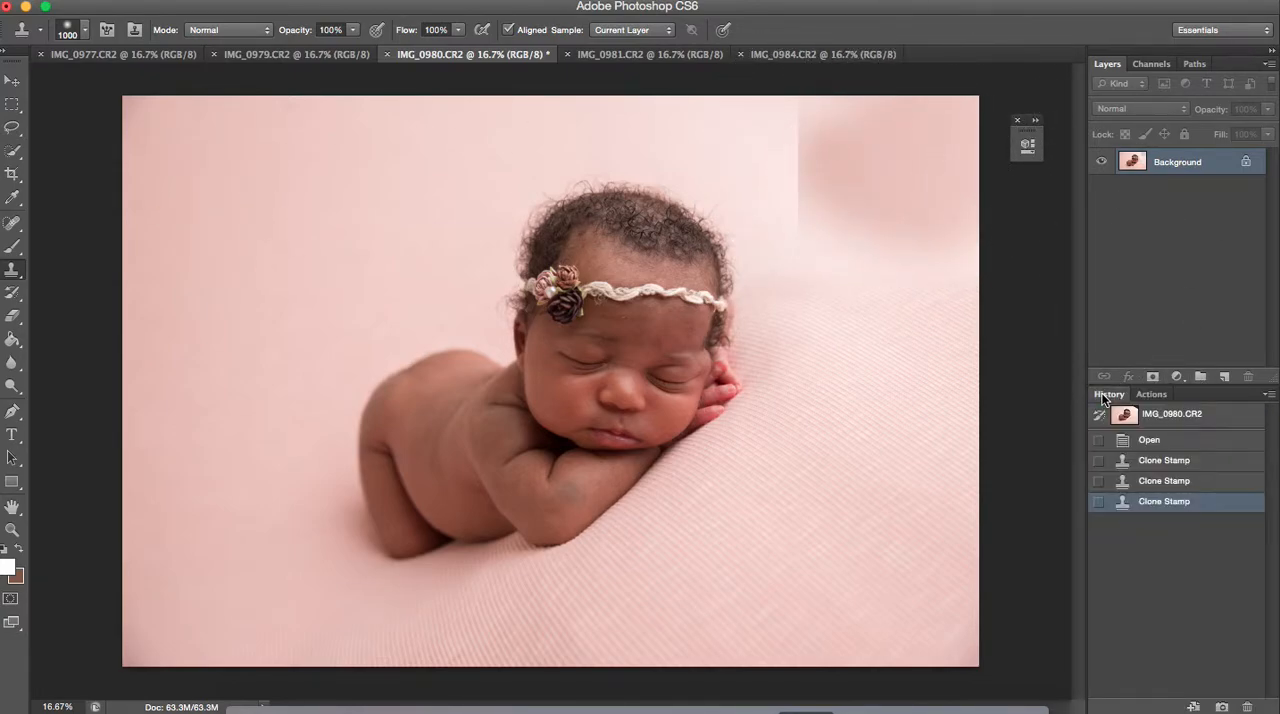
pyautogui.click(1150, 484)
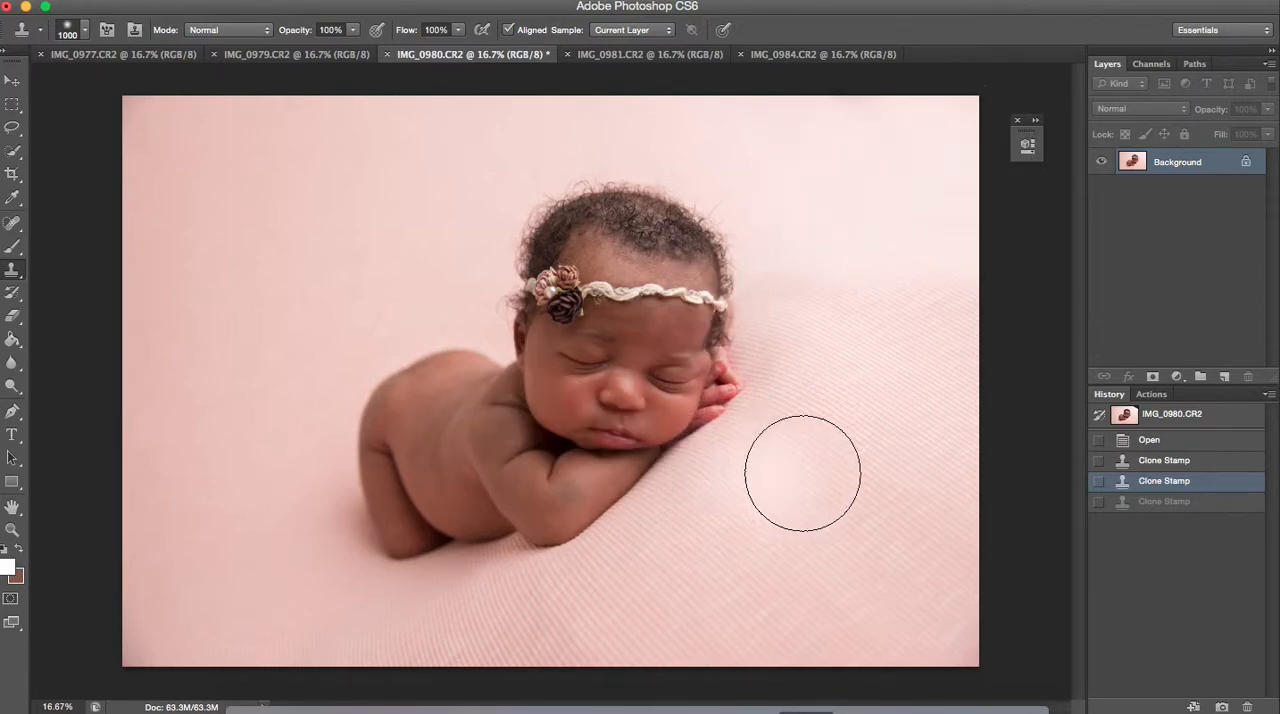
# Run the Portraiture action on the photo to smooth the baby's skin
pyautogui.click(1140, 394)
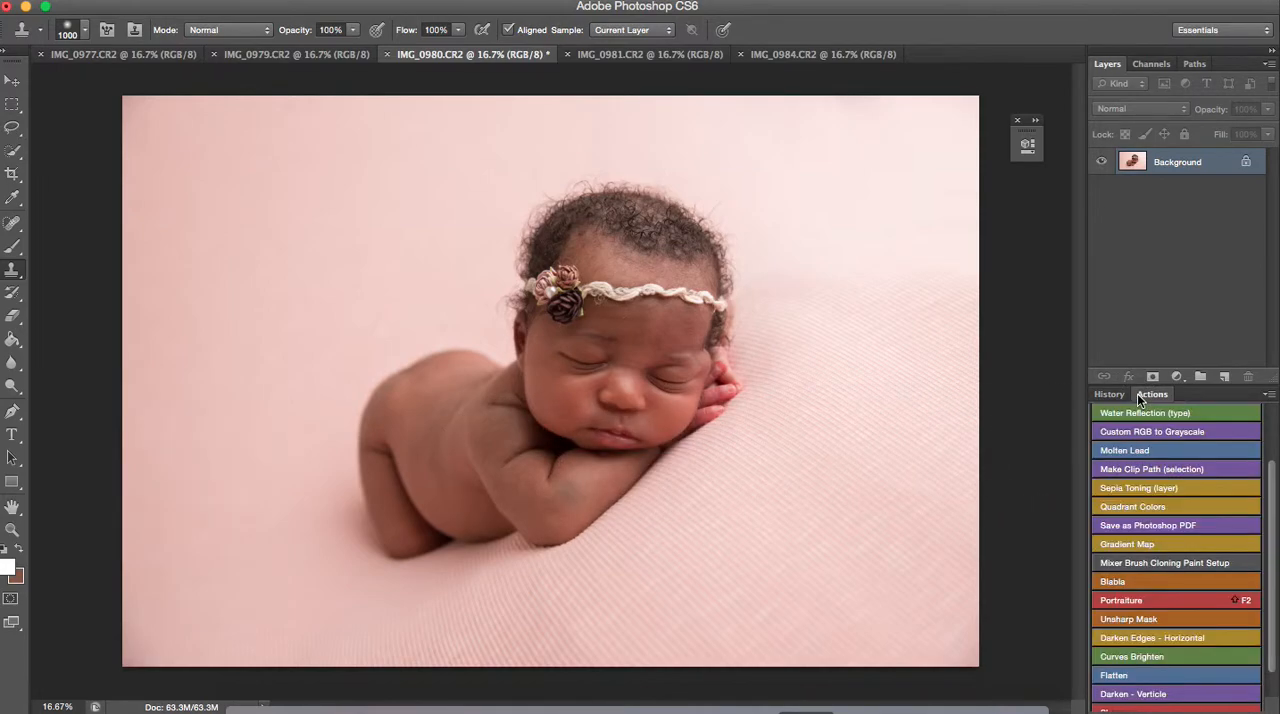
pyautogui.click(1154, 600)
# Restore the original detail along the lash lines of both closed eyes with the History Brush at size 30
pyautogui.press('y')
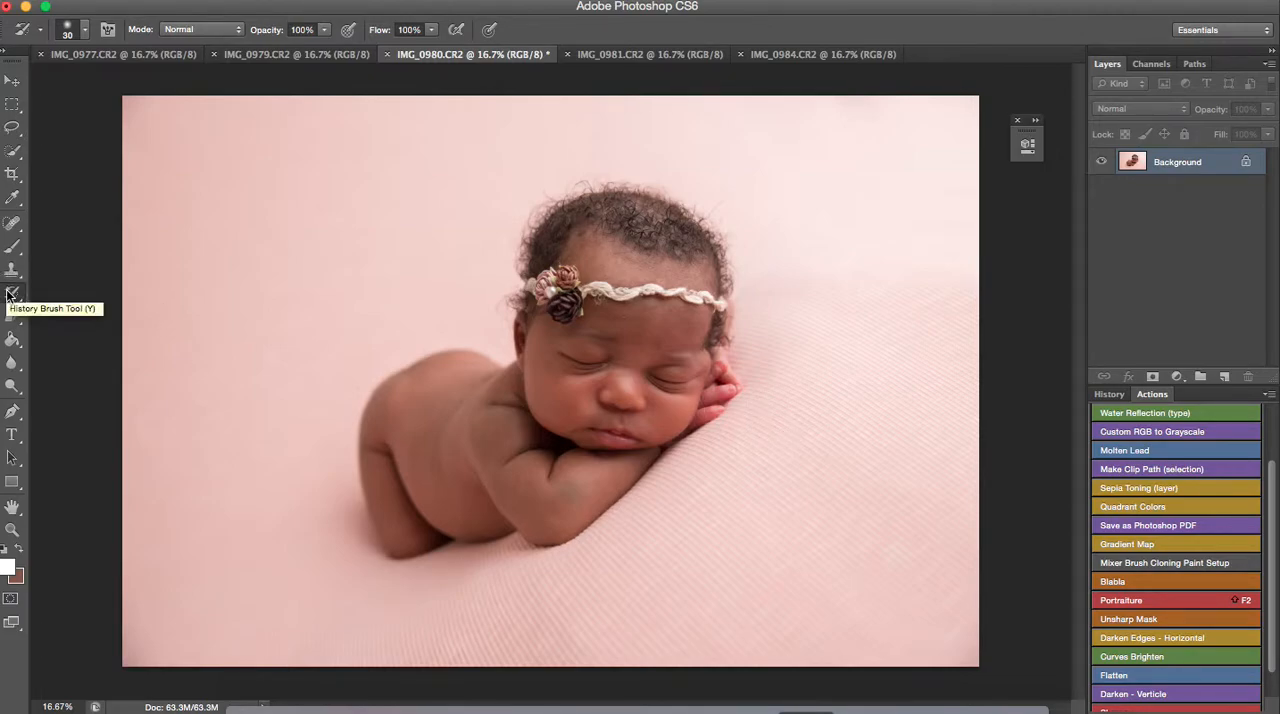
pyautogui.click(12, 530)
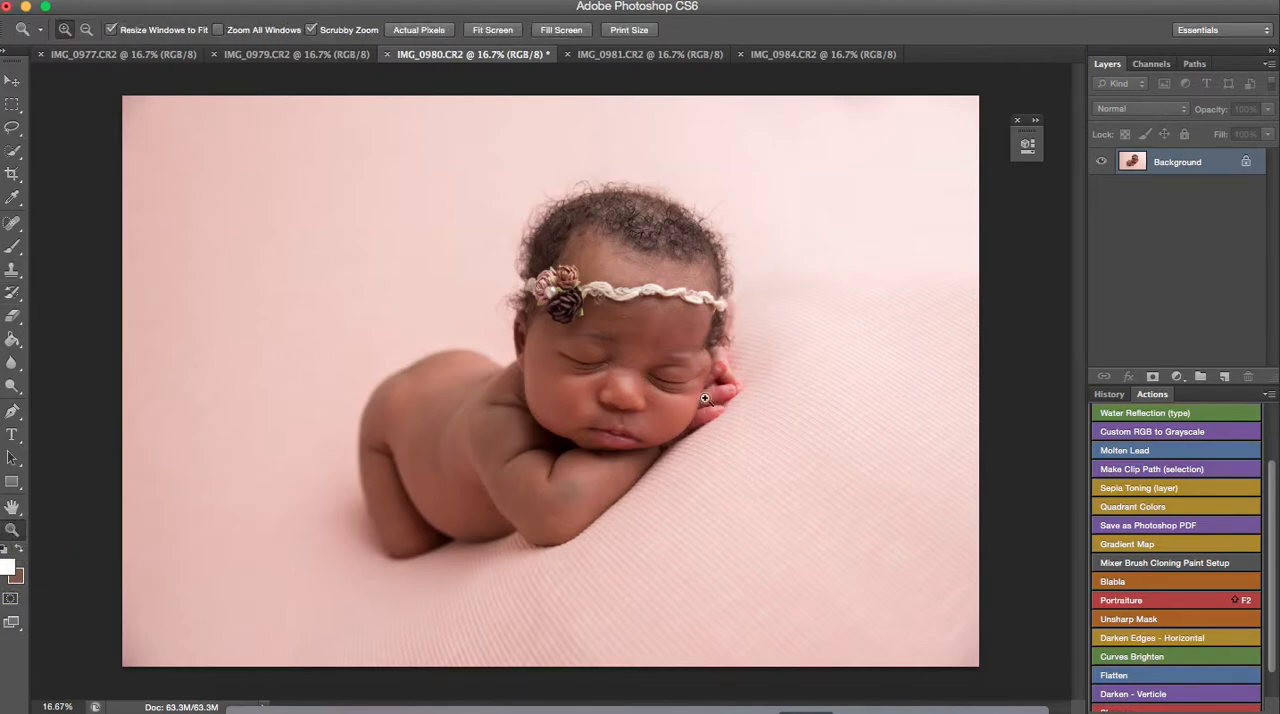
pyautogui.click(659, 382)
pyautogui.moveTo(659, 382); pyautogui.dragTo(774, 451)
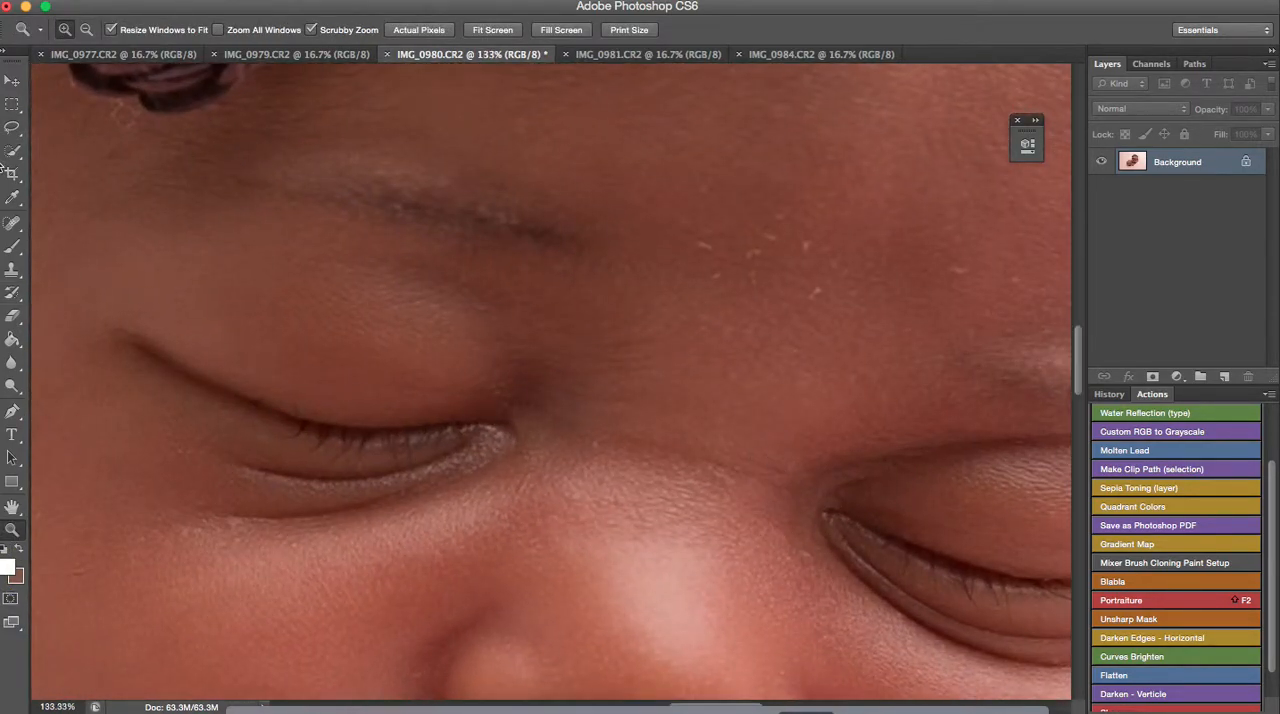
pyautogui.click(14, 290)
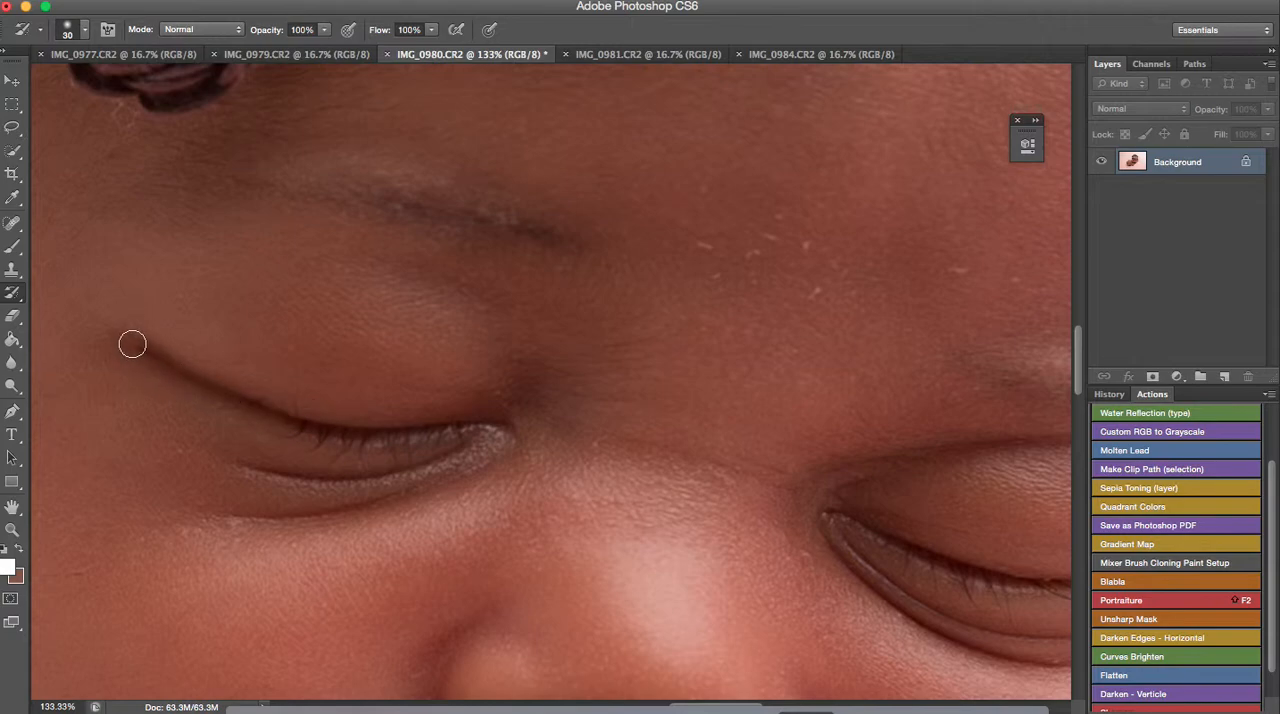
pyautogui.moveTo(148, 359)
pyautogui.mouseDown()
pyautogui.moveTo(243, 416)
pyautogui.moveTo(378, 442)
pyautogui.moveTo(509, 442)
pyautogui.moveTo(315, 439)
pyautogui.moveTo(372, 460)
pyautogui.moveTo(301, 454)
pyautogui.moveTo(404, 451)
pyautogui.moveTo(293, 457)
pyautogui.moveTo(396, 452)
pyautogui.mouseUp()
pyautogui.moveTo(689, 707); pyautogui.dragTo(723, 700)
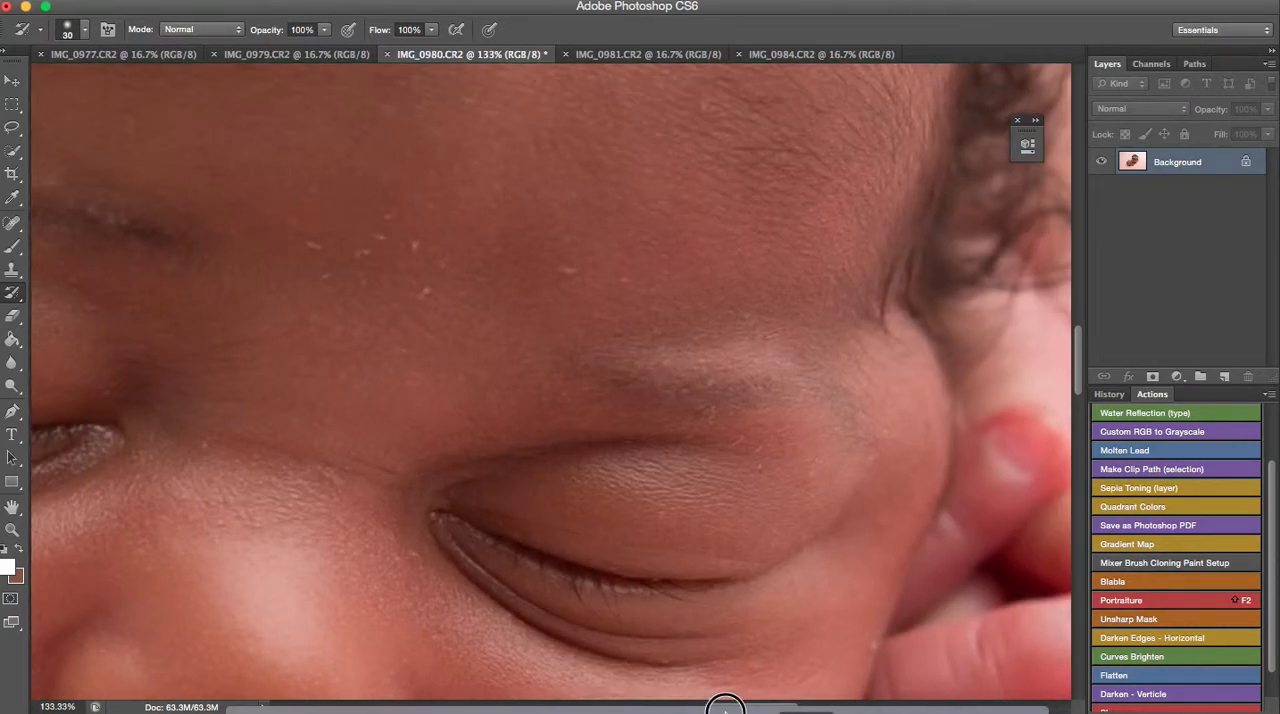
pyautogui.moveTo(490, 545)
pyautogui.mouseDown()
pyautogui.moveTo(652, 585)
pyautogui.moveTo(716, 580)
pyautogui.moveTo(510, 573)
pyautogui.moveTo(536, 602)
pyautogui.moveTo(690, 610)
pyautogui.moveTo(537, 595)
pyautogui.moveTo(644, 592)
pyautogui.mouseUp()
# Remove the light skin flake on the baby's forehead below the headband, using the Spot Healing Brush at size 20
pyautogui.scroll(5, 331, 409)
pyautogui.scroll(-2, 332, 408)
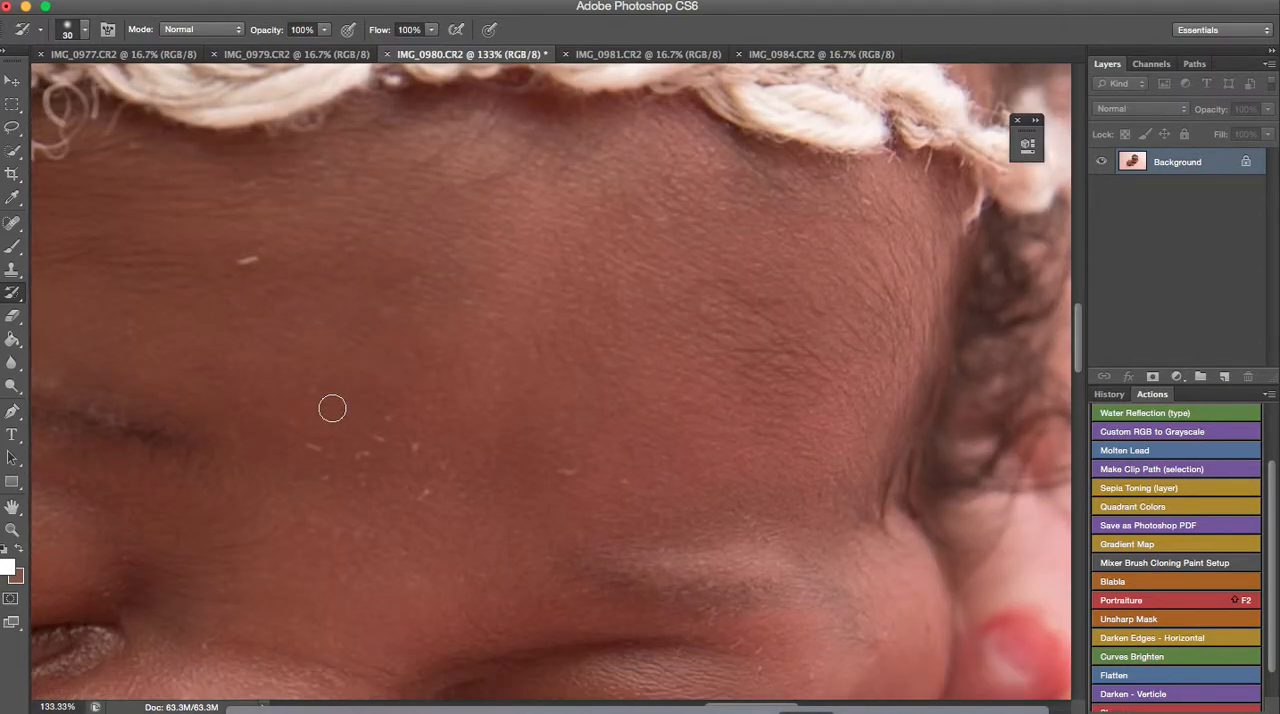
pyautogui.press('super+0')
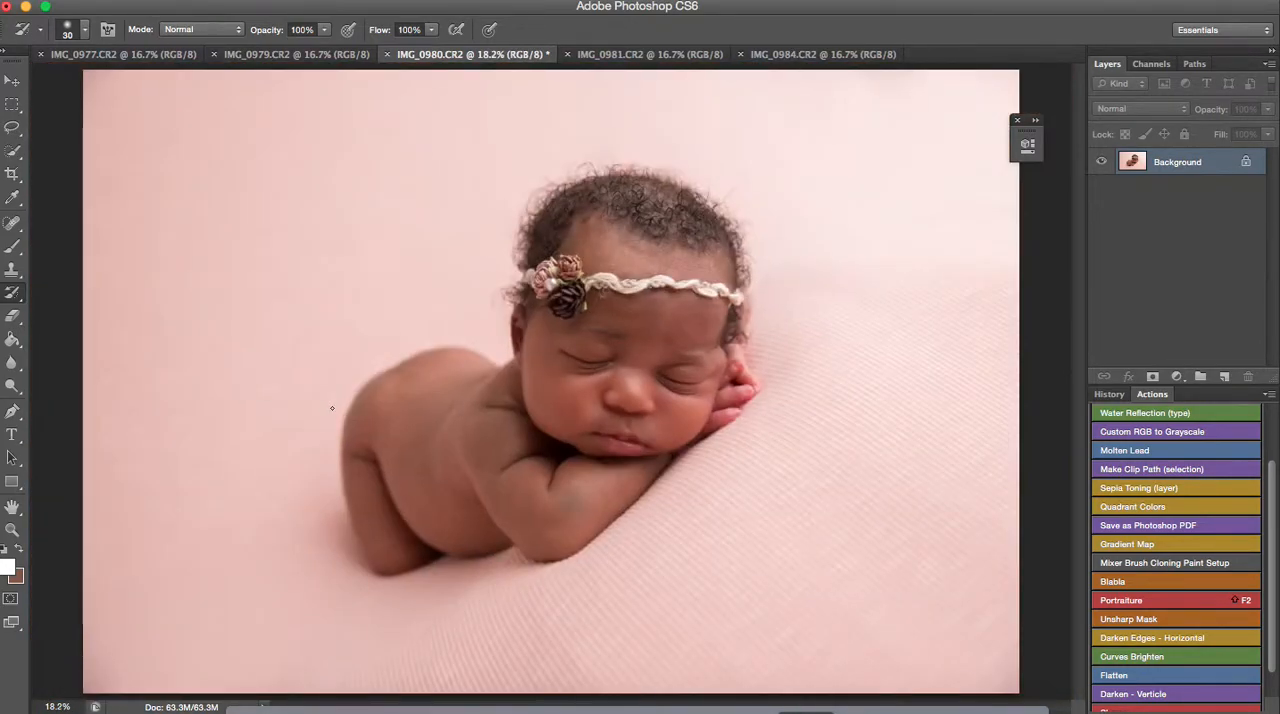
pyautogui.click(13, 530)
pyautogui.moveTo(660, 306); pyautogui.dragTo(794, 457)
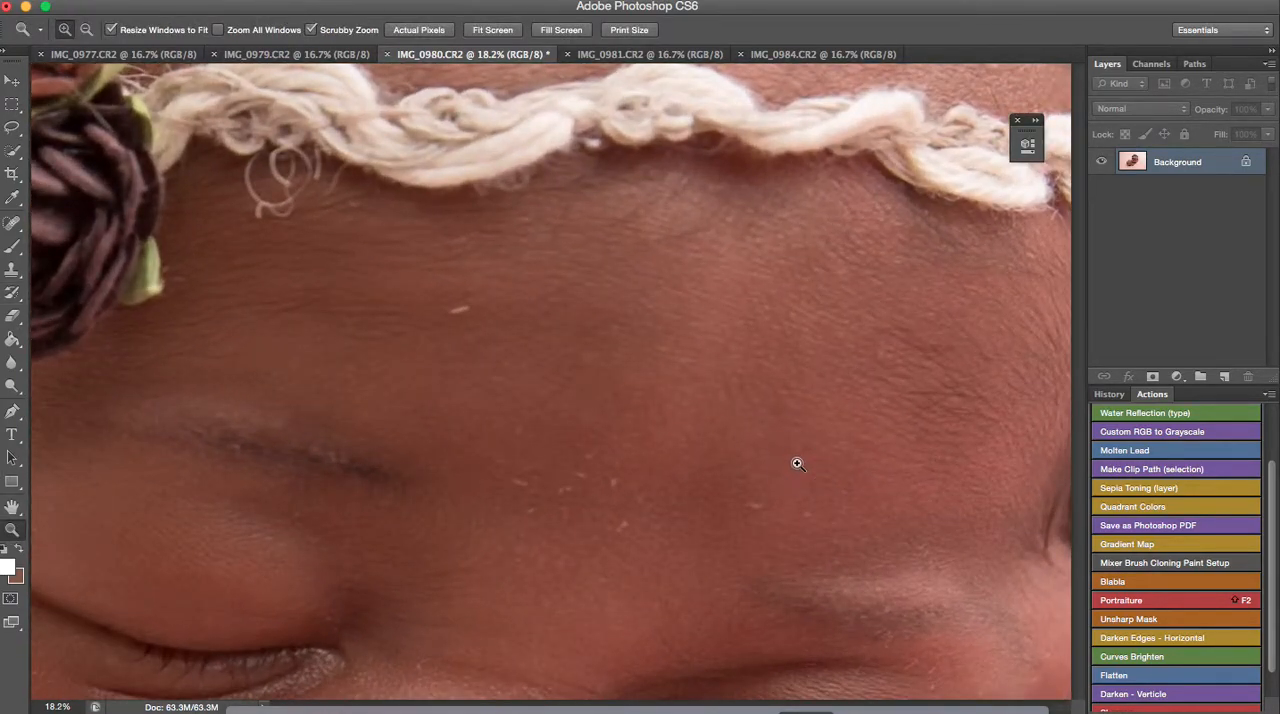
pyautogui.click(12, 222)
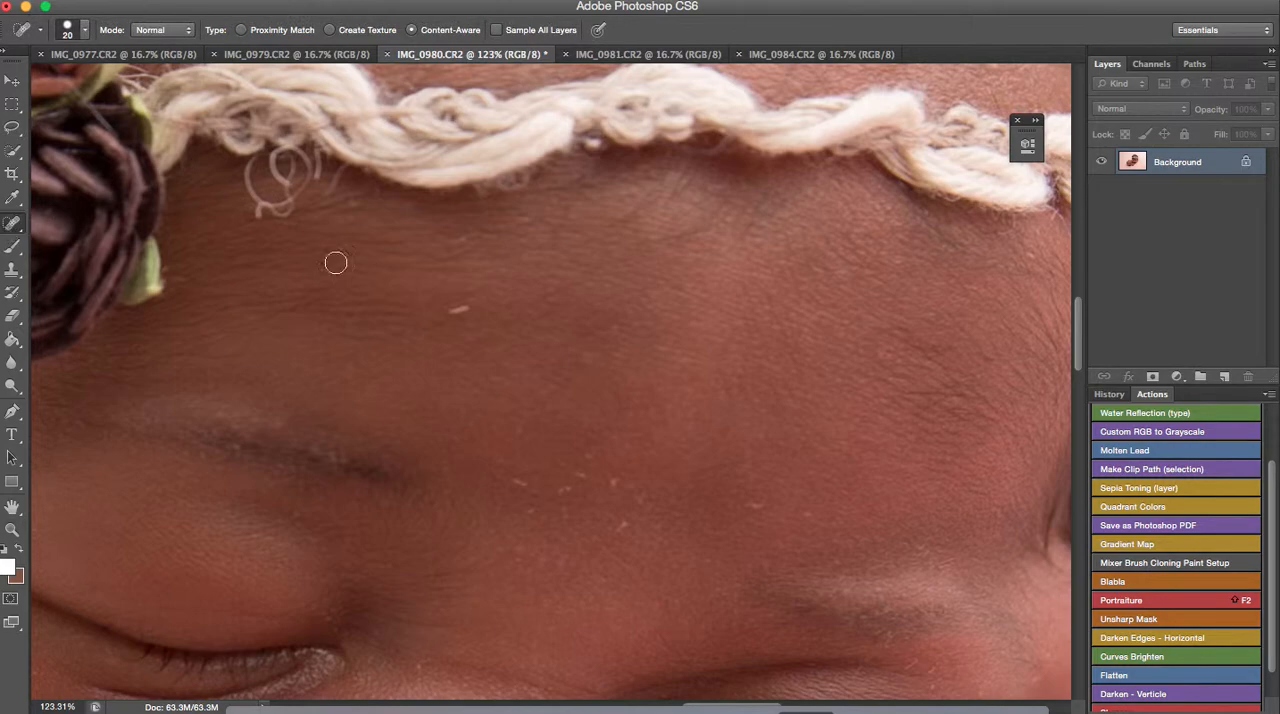
pyautogui.click(452, 310)
# Heal the small skin flakes between the nose and the corner of the mouth with the Spot Healing Brush
pyautogui.scroll(-5, 543, 306)
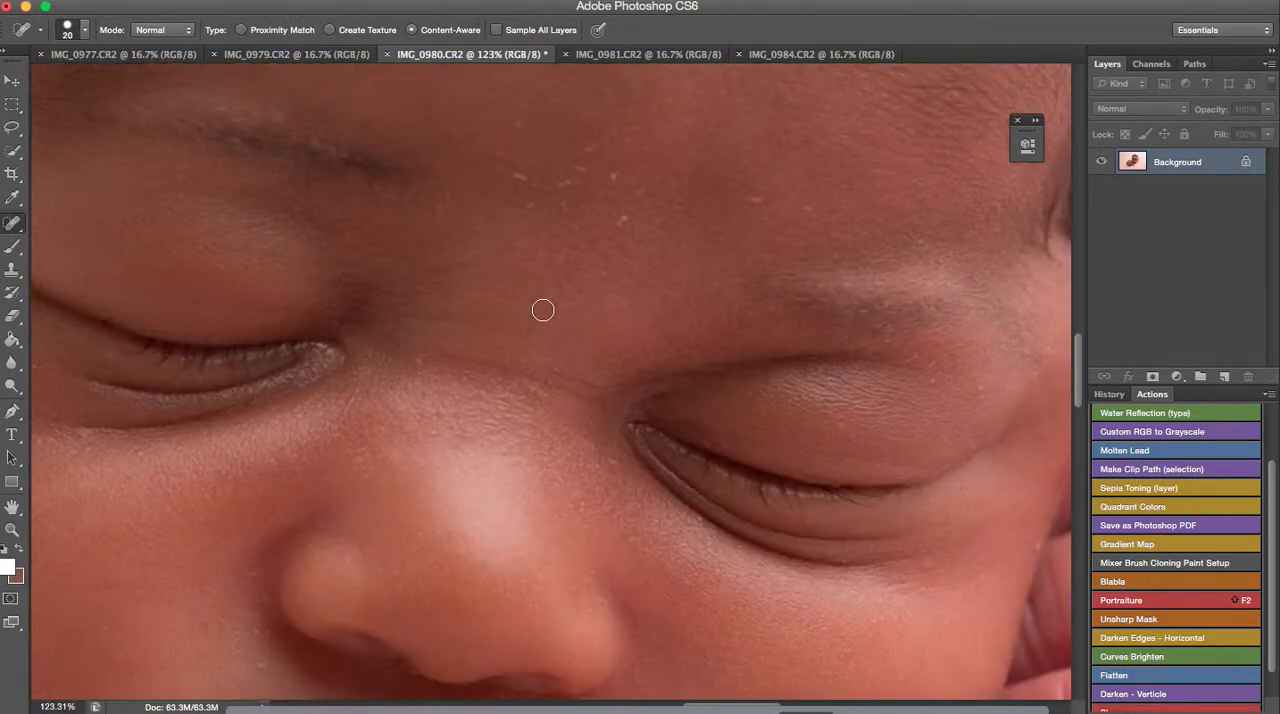
pyautogui.scroll(-5, 541, 441)
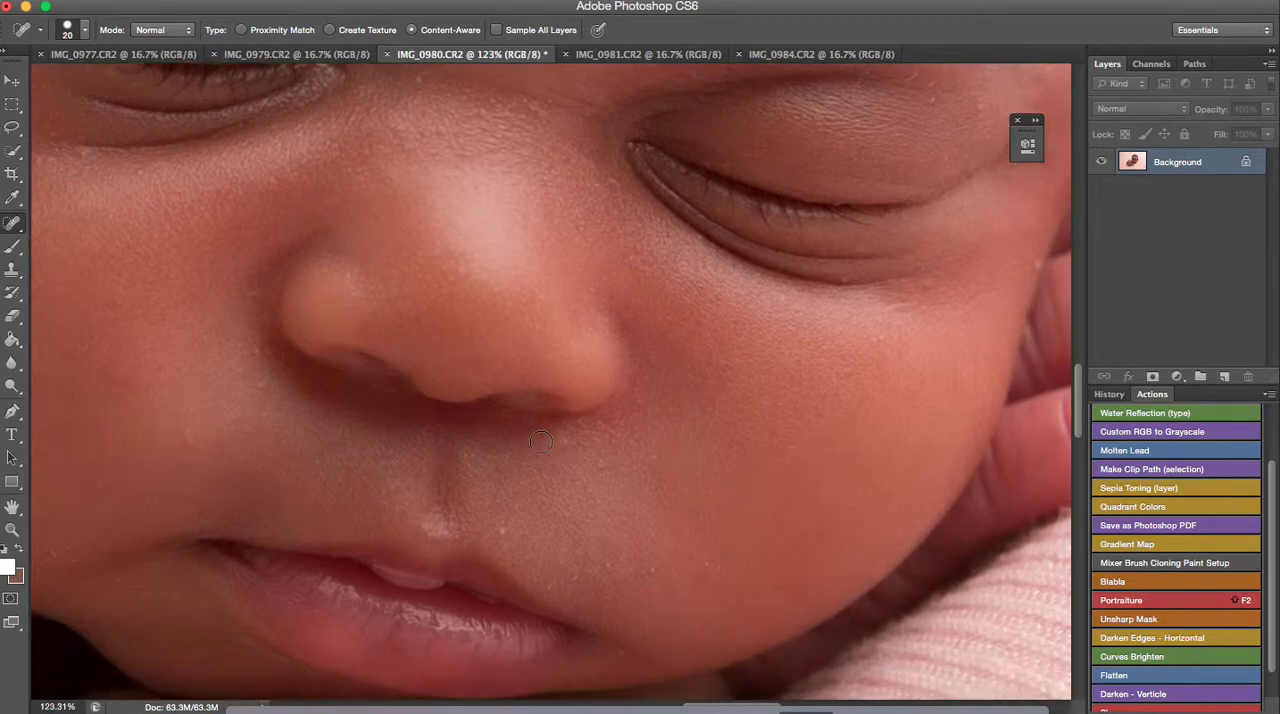
pyautogui.scroll(-3, 541, 441)
pyautogui.click(572, 472)
pyautogui.click(604, 444)
pyautogui.click(623, 428)
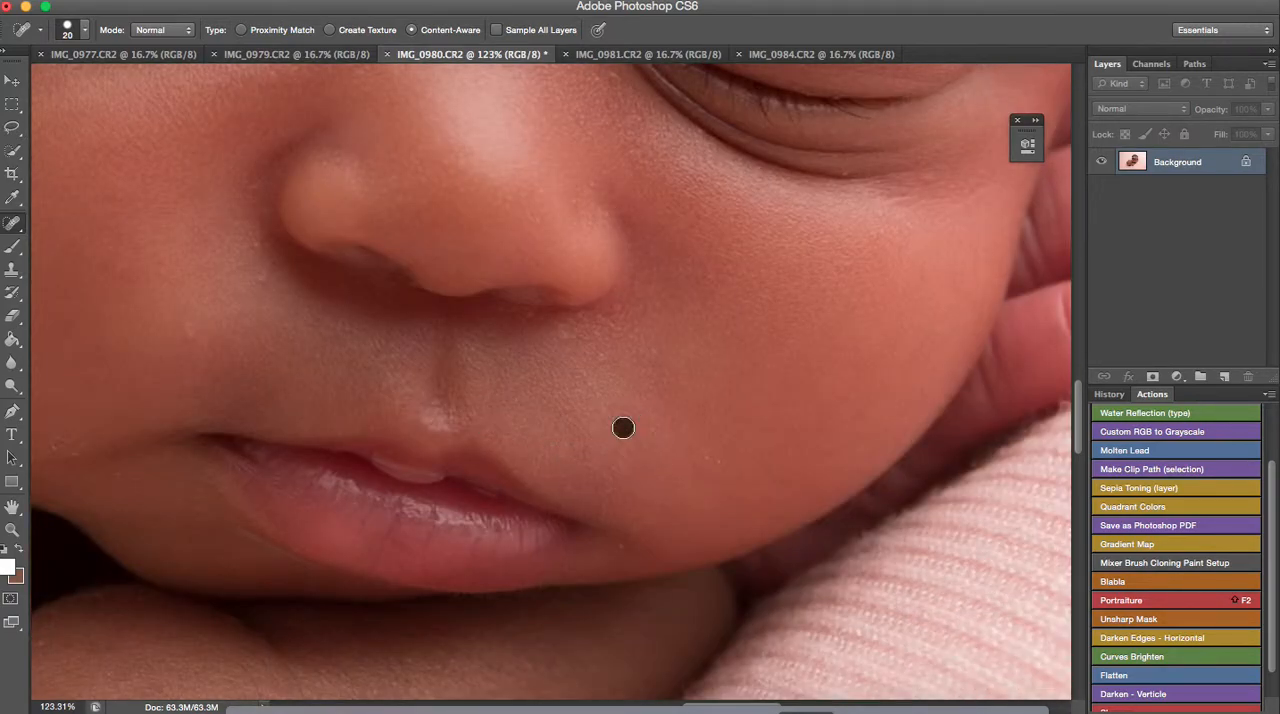
# Examine the baby's cheeks, arms, eyes and forehead up close and the whole photo for remaining skin flakes
pyautogui.moveTo(716, 710); pyautogui.dragTo(664, 711)
pyautogui.scroll(-5, 594, 620)
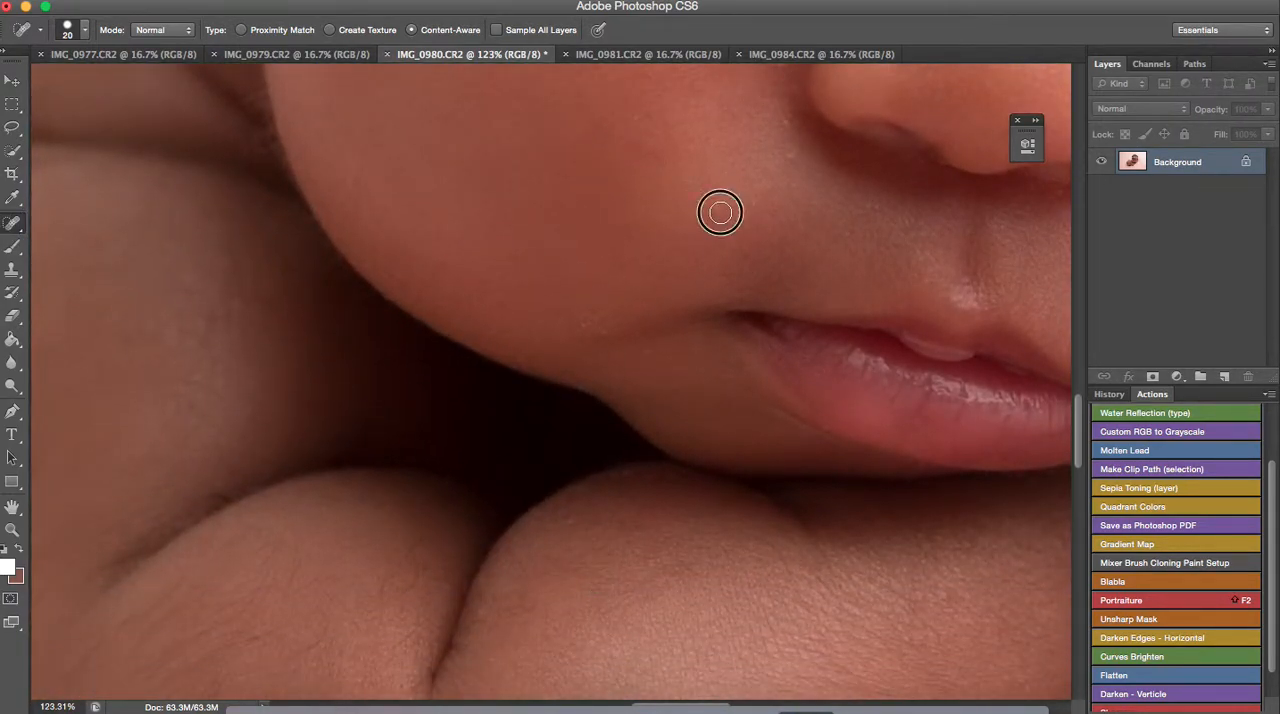
pyautogui.scroll(-8, 646, 386)
pyautogui.scroll(-2, 646, 386)
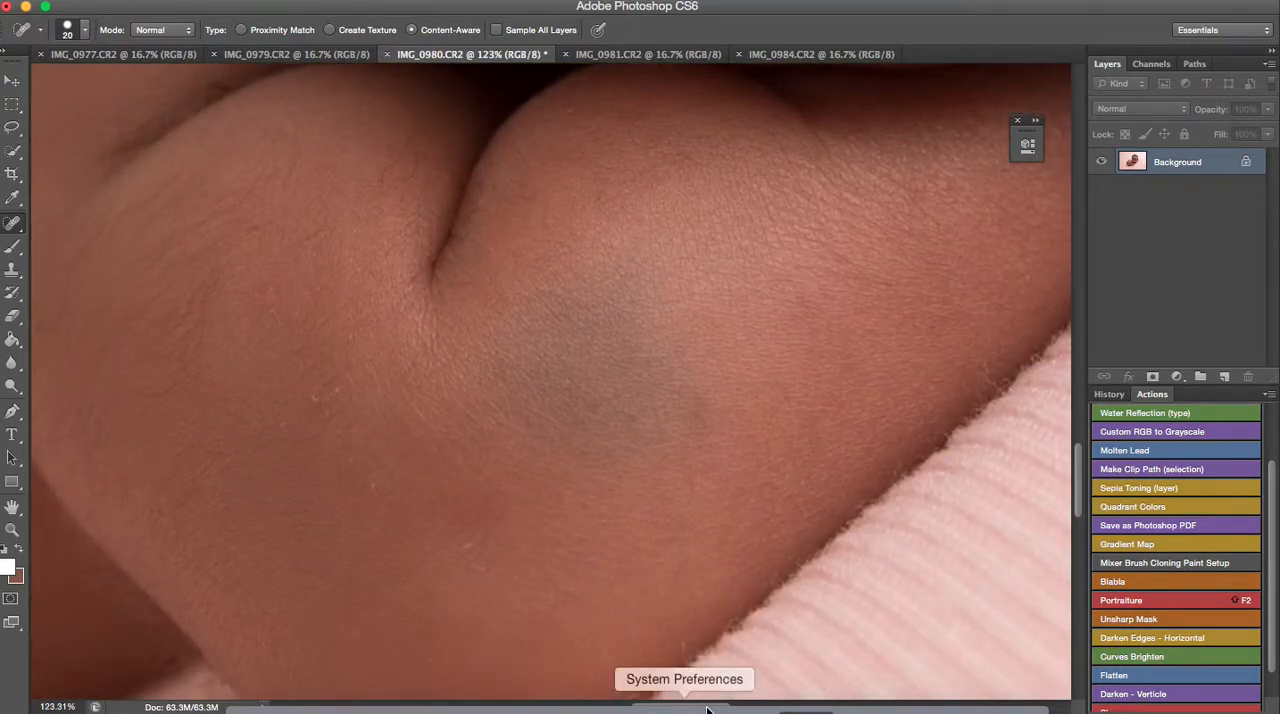
pyautogui.hscroll(-5, 660, 697)
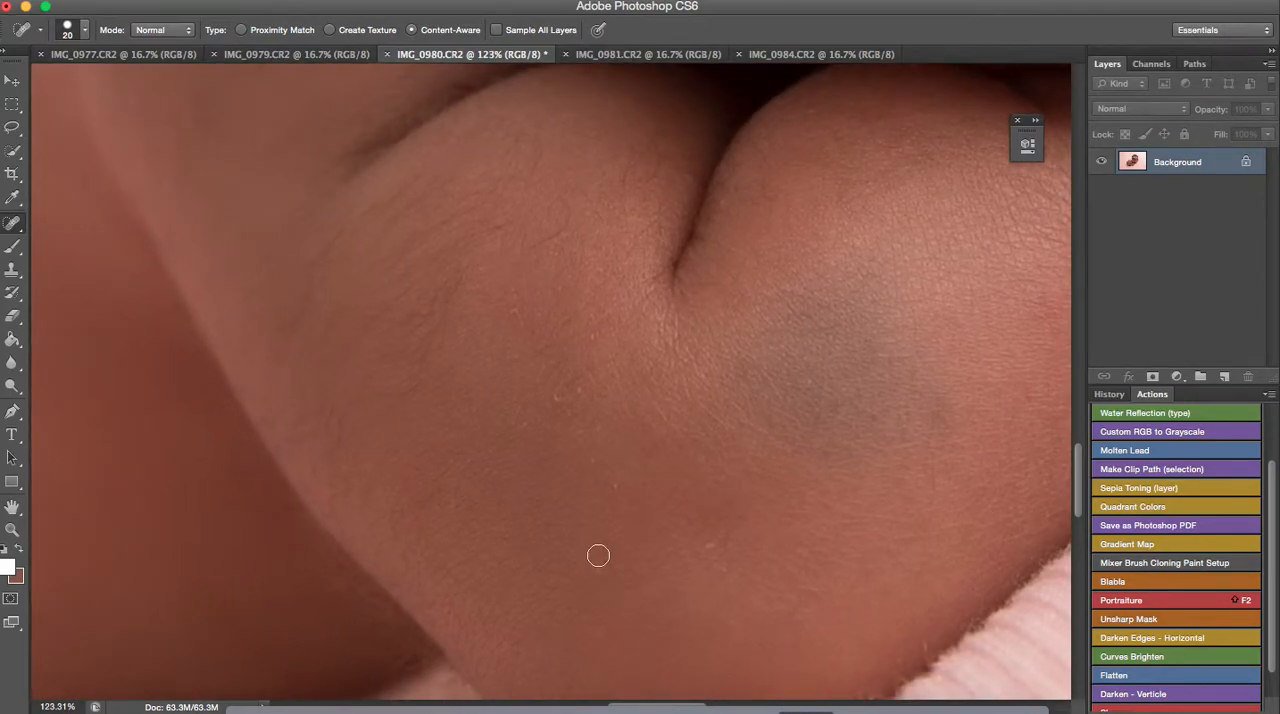
pyautogui.scroll(10, 597, 545)
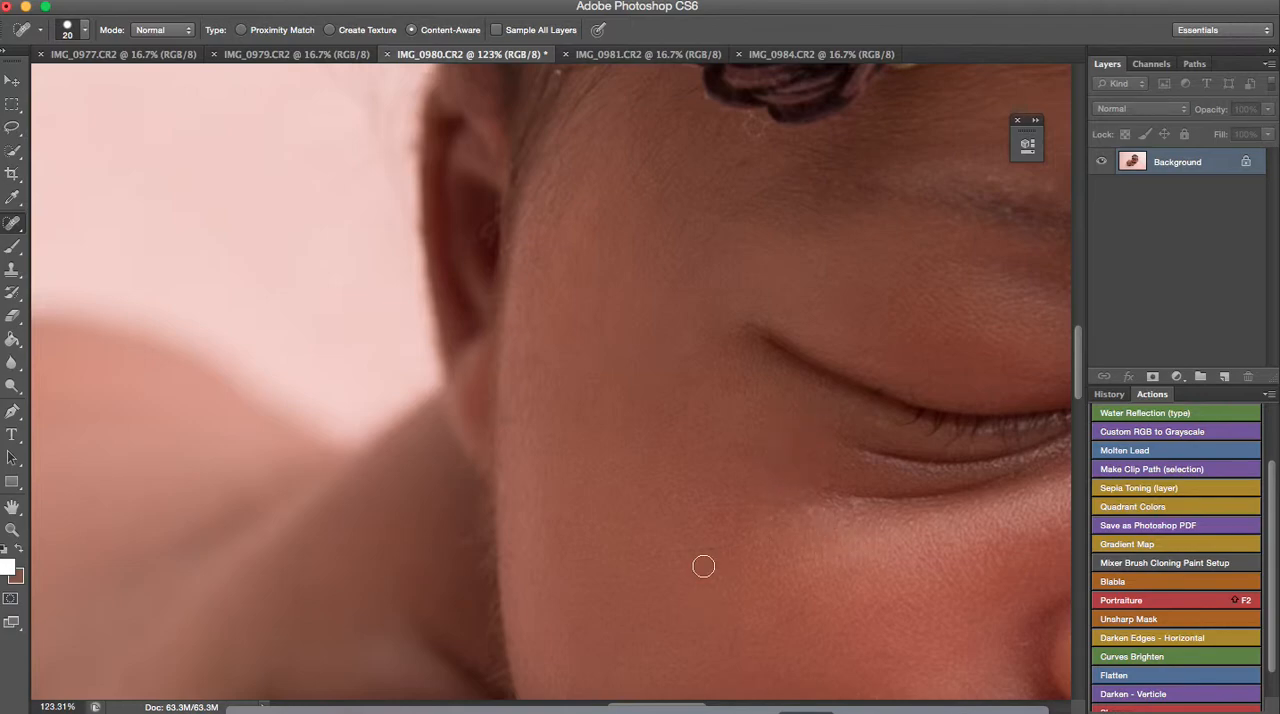
pyautogui.moveTo(724, 547); pyautogui.dragTo(676, 551)
pyautogui.moveTo(675, 706); pyautogui.dragTo(746, 707)
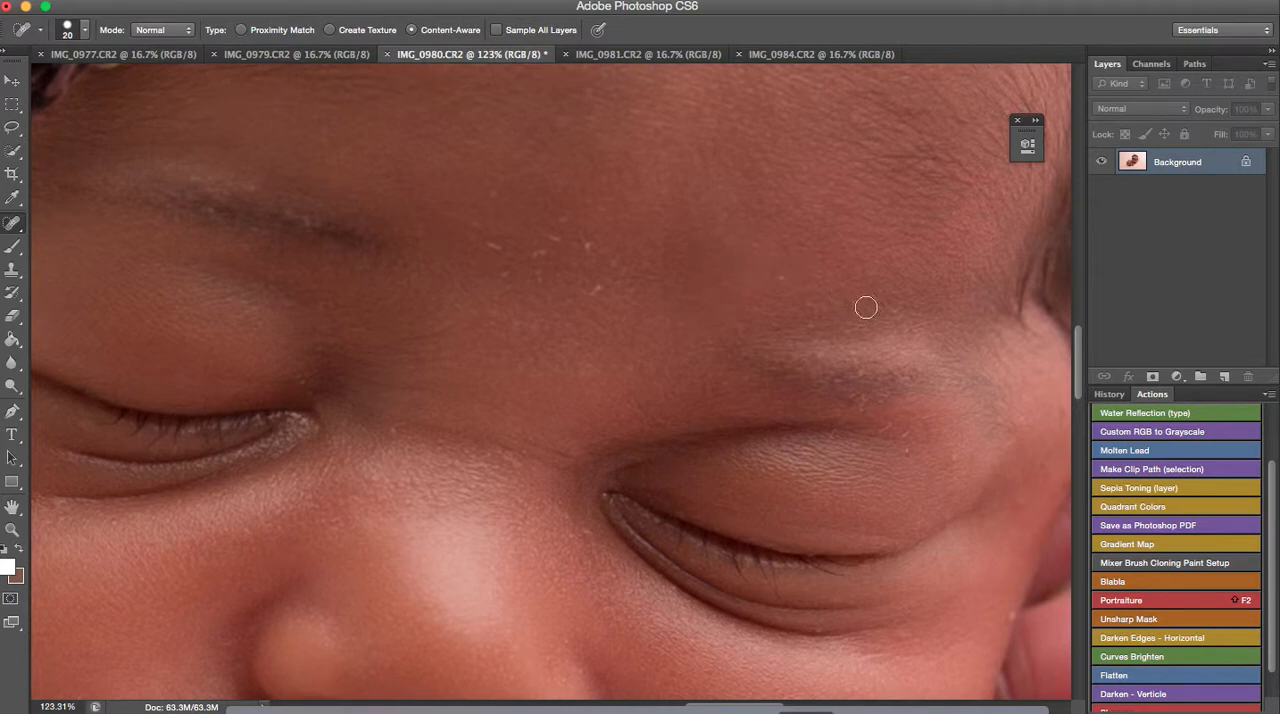
pyautogui.scroll(-2, 930, 552)
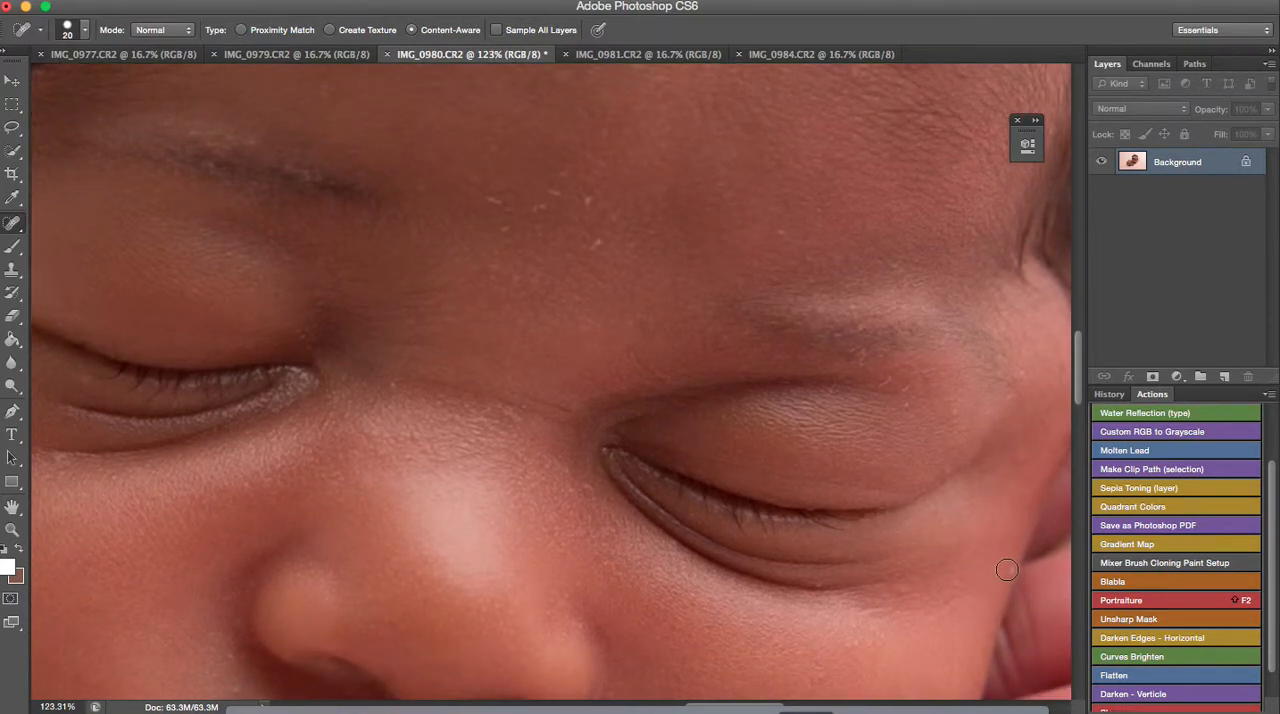
pyautogui.press('super+0')
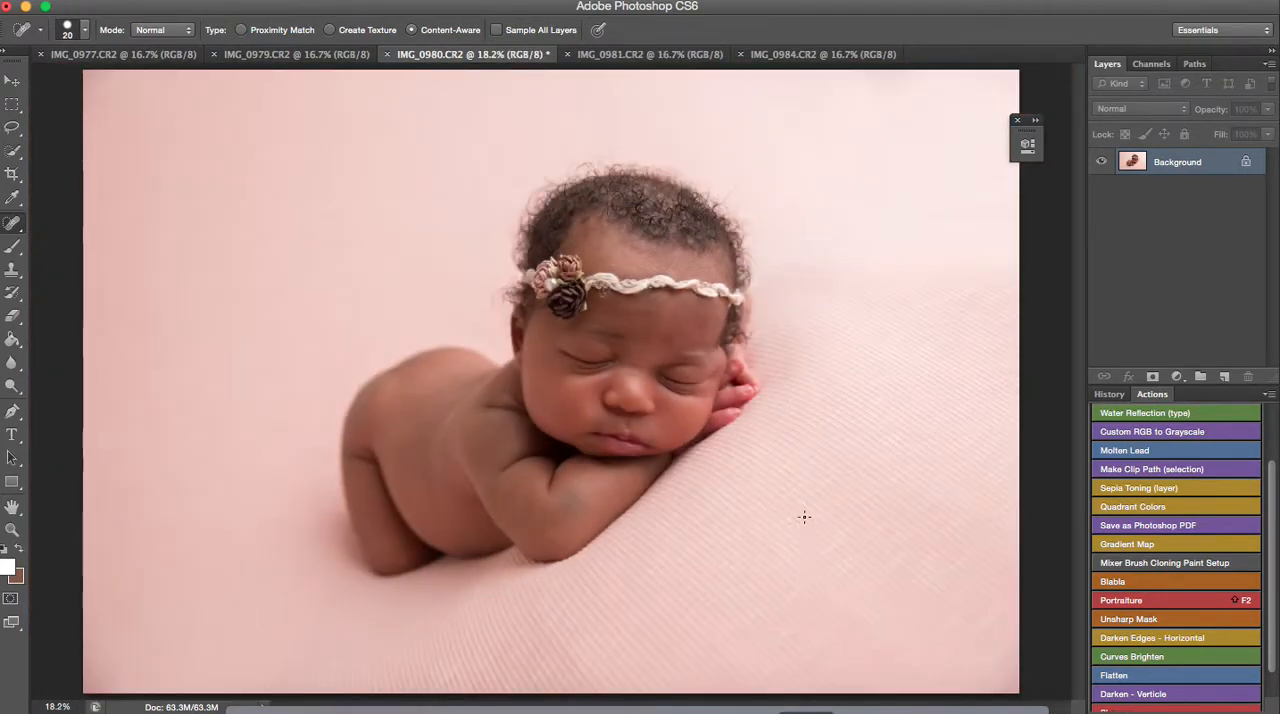
pyautogui.click(11, 529)
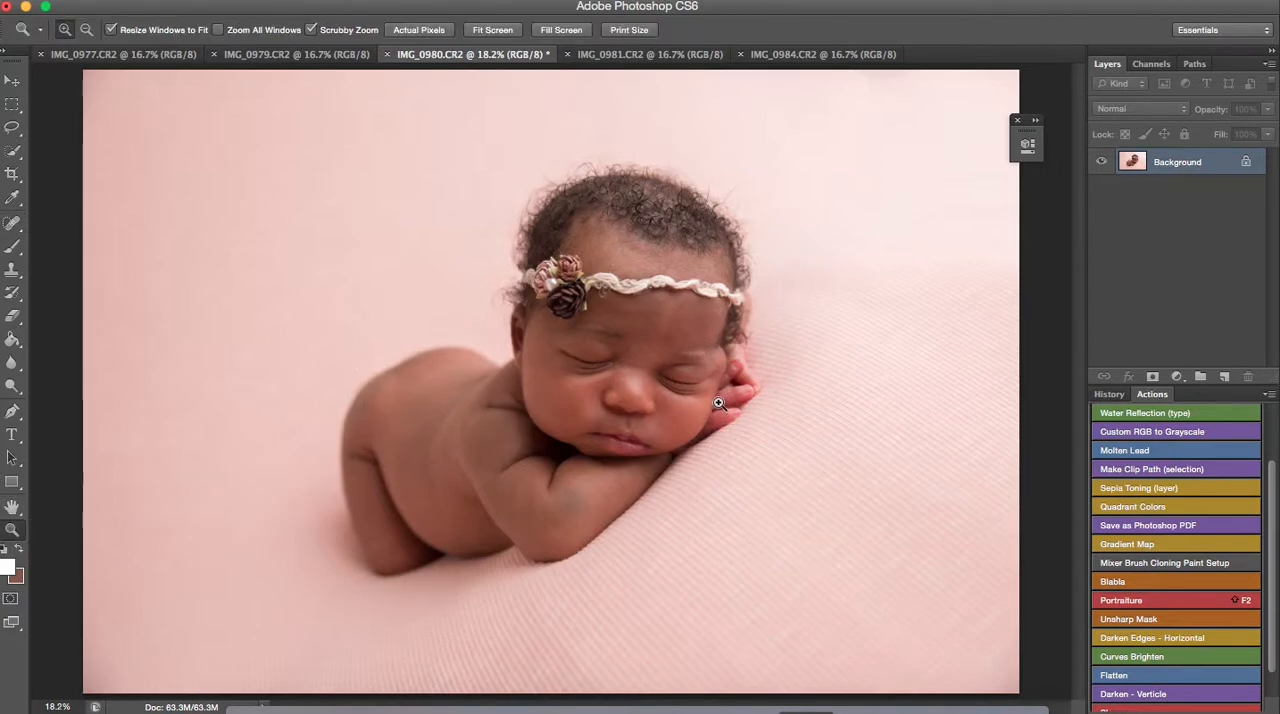
pyautogui.moveTo(660, 368); pyautogui.dragTo(734, 411)
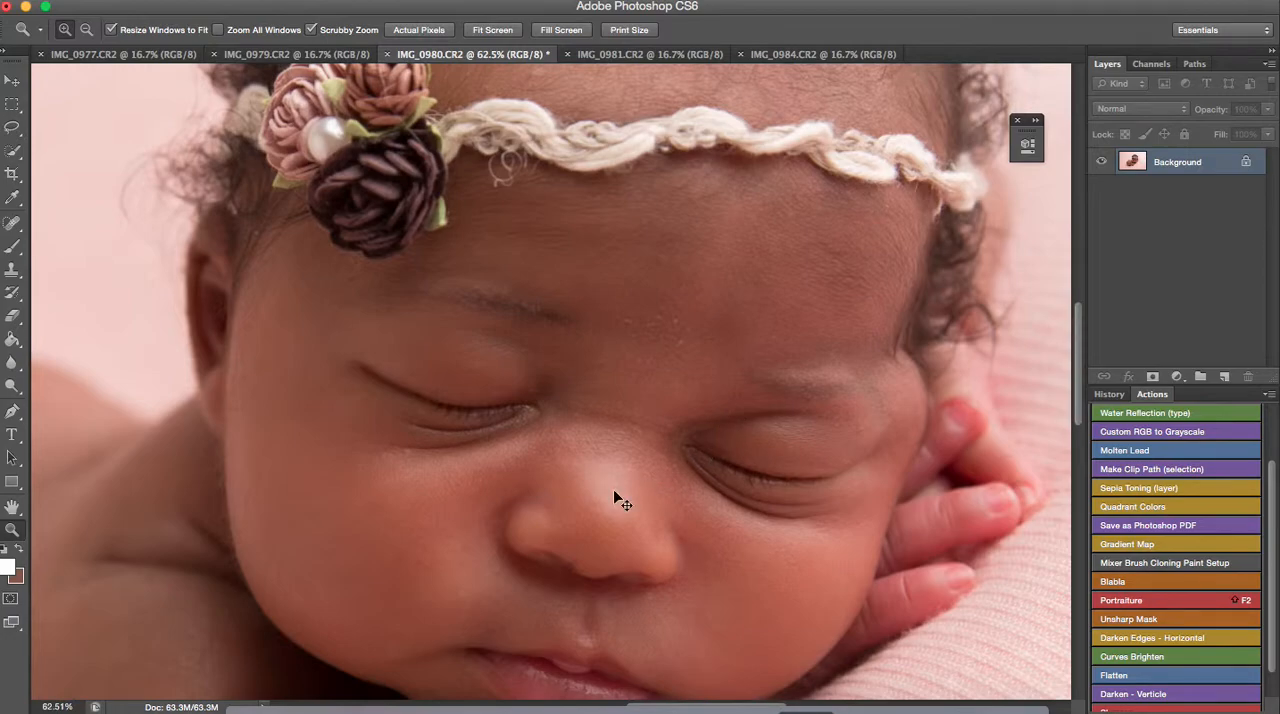
pyautogui.press('super+0')
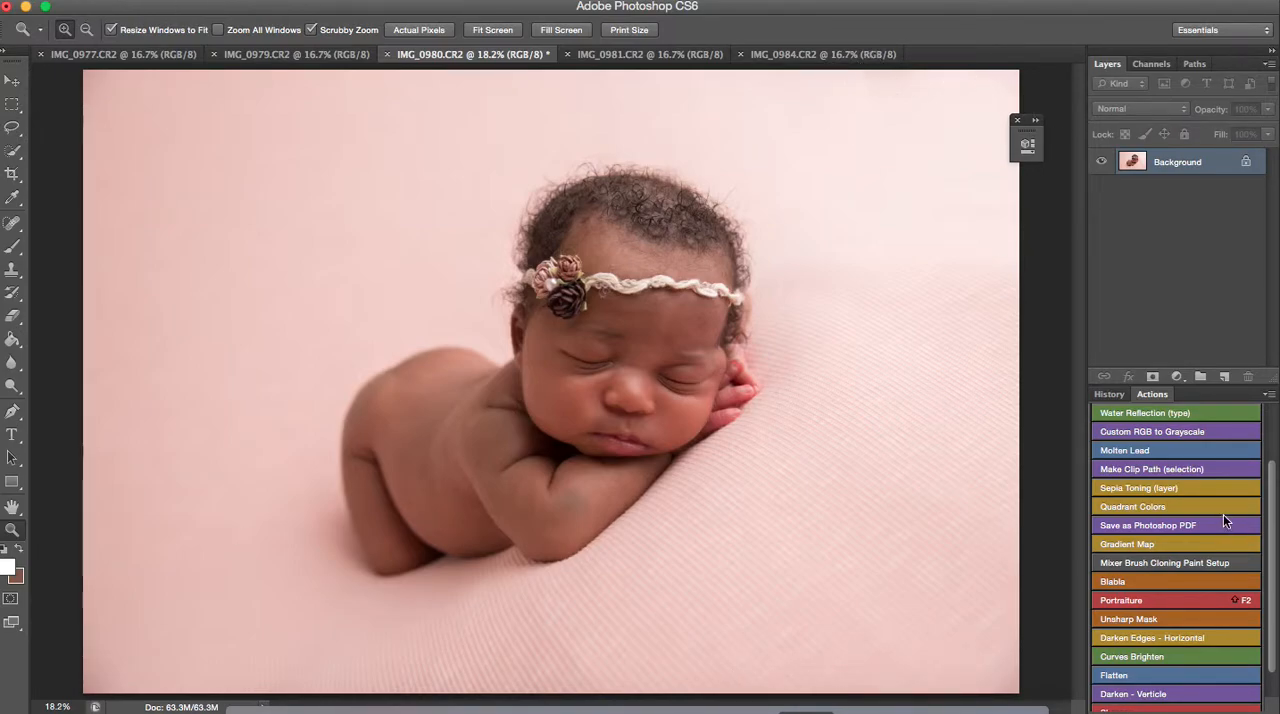
# Run the Darken Edges - Horizontal action, compare the photo with and without its layer, and flatten the image
pyautogui.click(1170, 641)
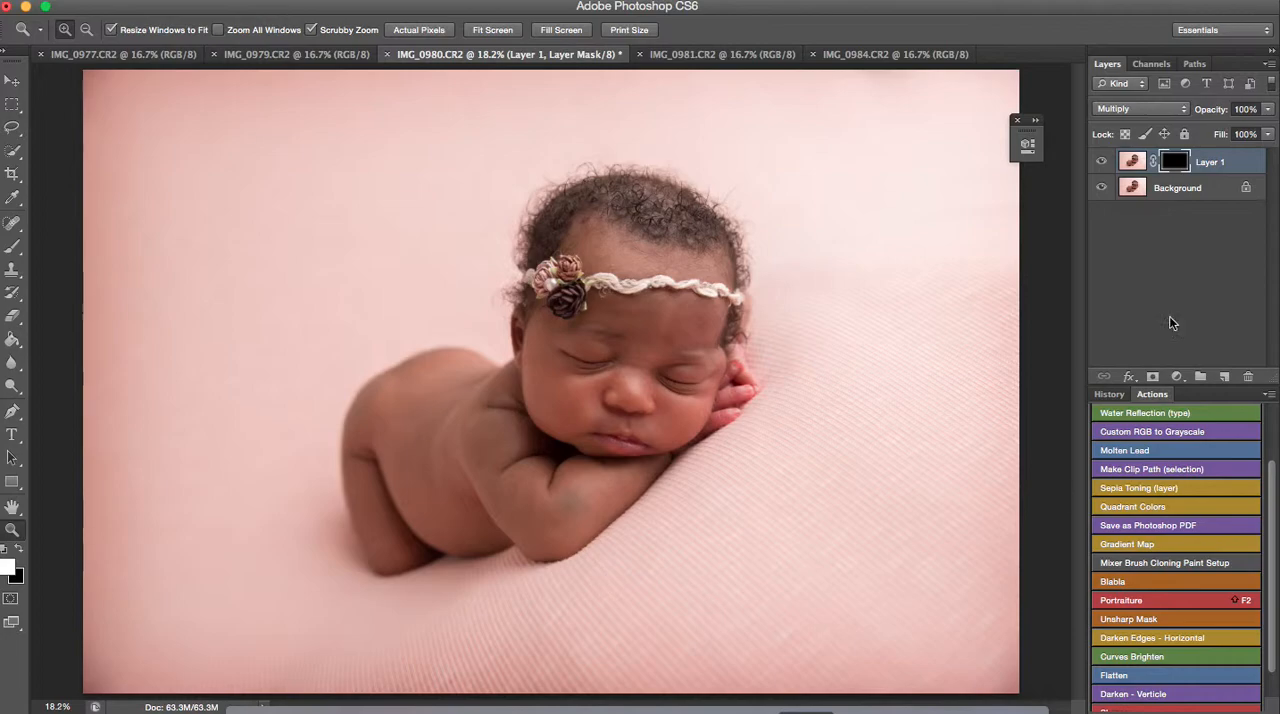
pyautogui.click(1103, 164)
pyautogui.click(1103, 164)
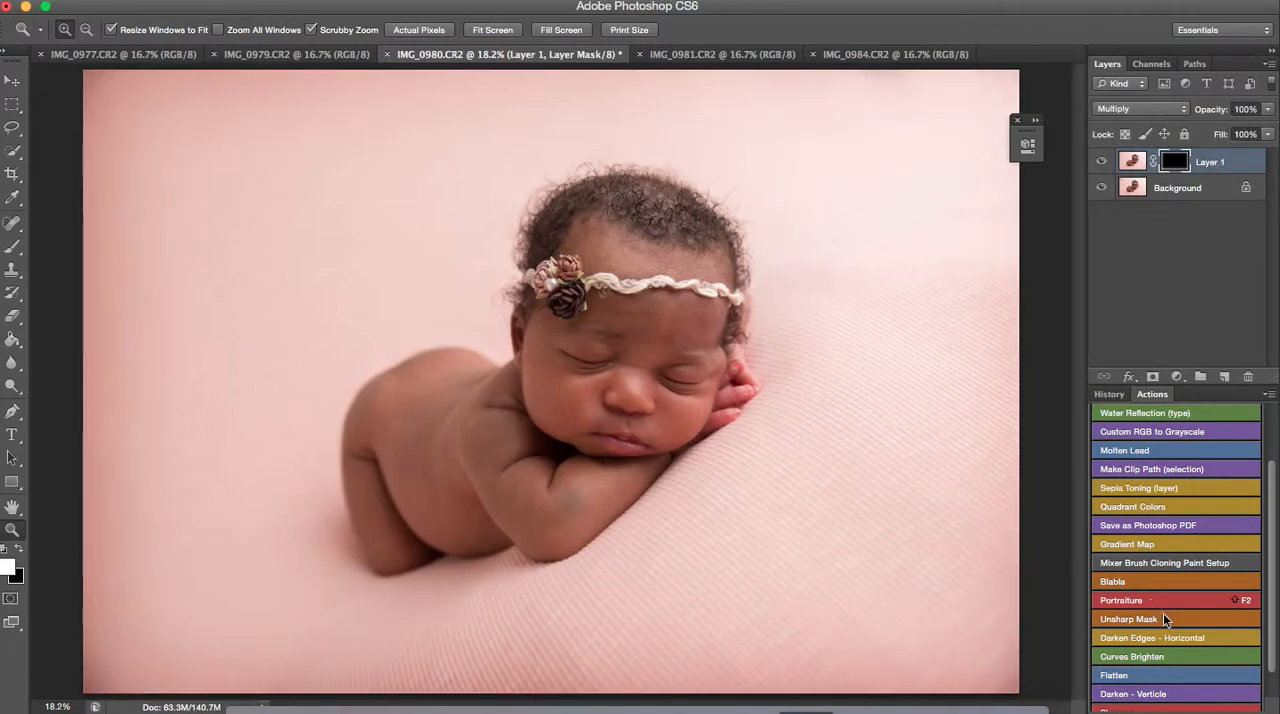
pyautogui.click(1152, 677)
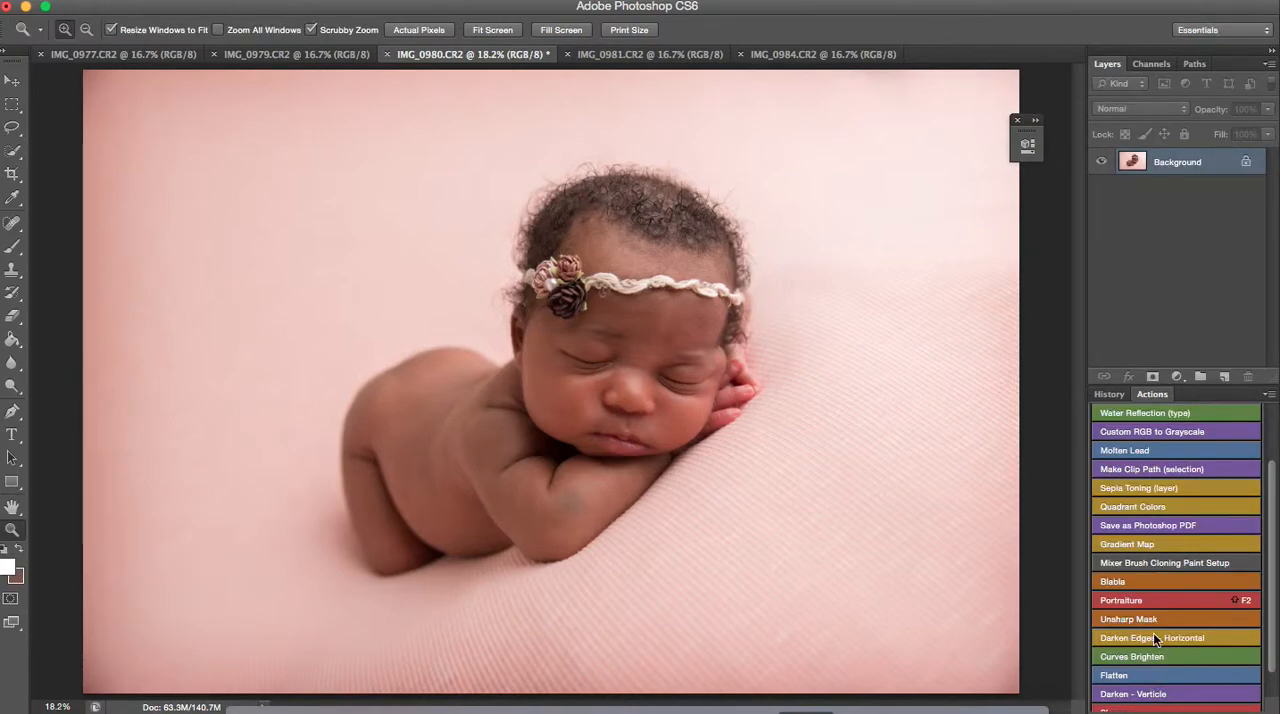
# Sharpen the photo with the Unsharp Mask action and save it as the JPEG IMG_0980.jpg in the african baby folder
pyautogui.click(1149, 619)
pyautogui.click(138, 4)
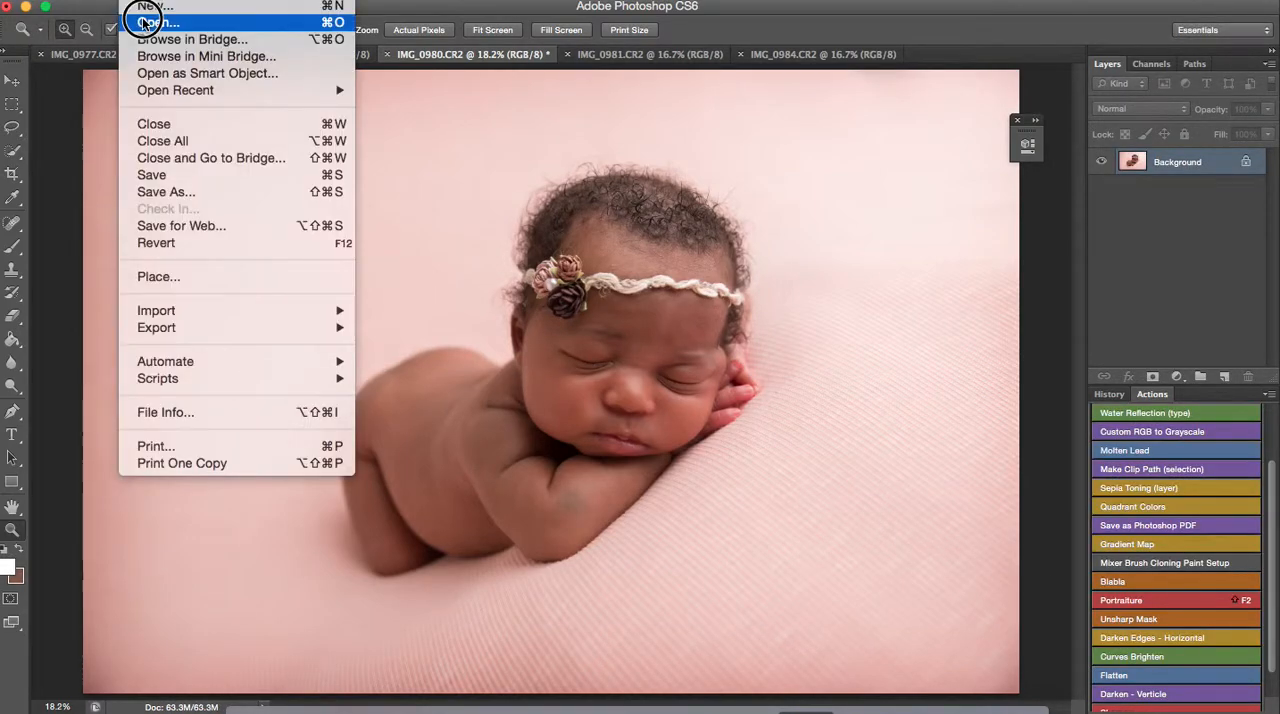
pyautogui.click(175, 182)
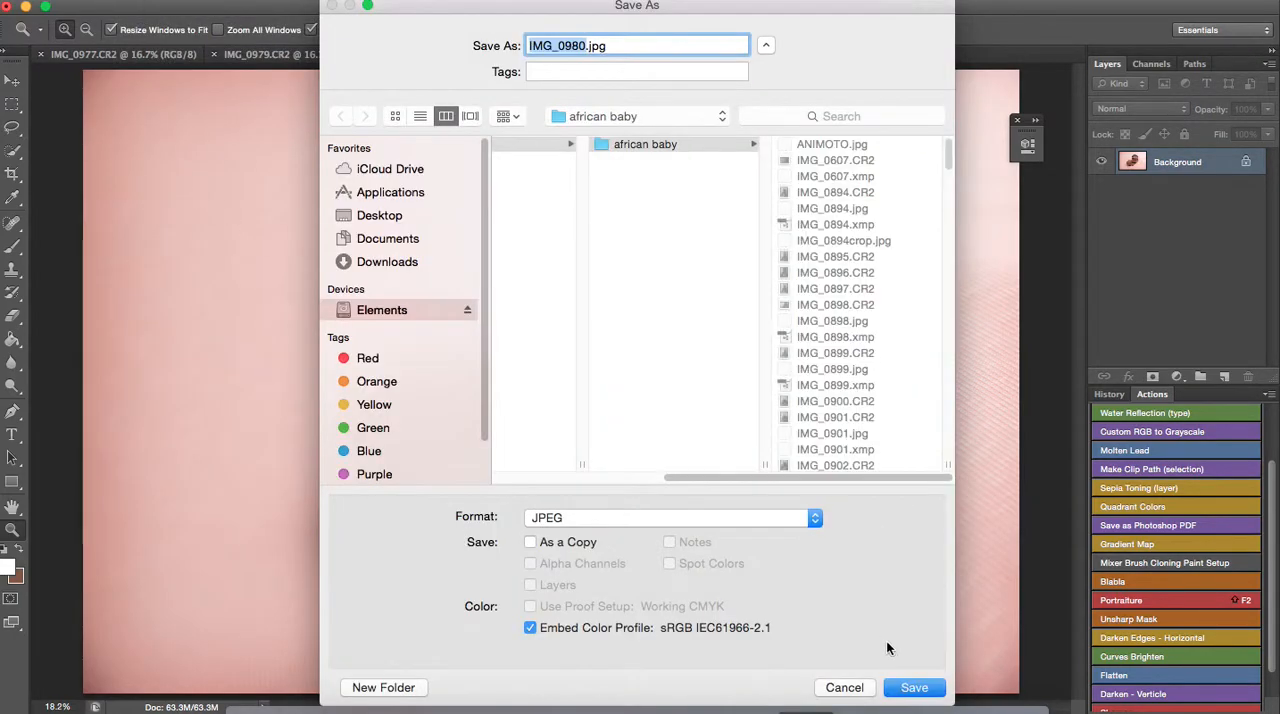
pyautogui.click(914, 687)
pyautogui.click(743, 230)
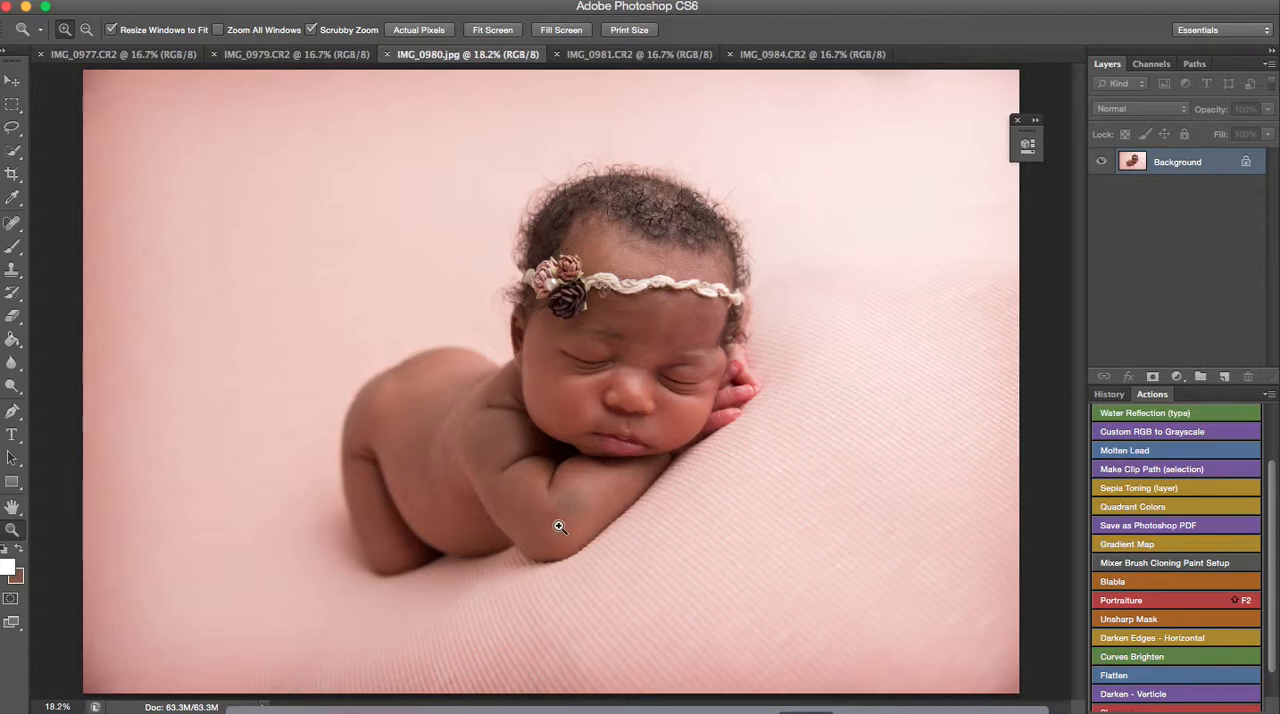
# Examine the grayish patch on the baby's arm up close and review the whole finished photo
pyautogui.moveTo(577, 514); pyautogui.dragTo(714, 602)
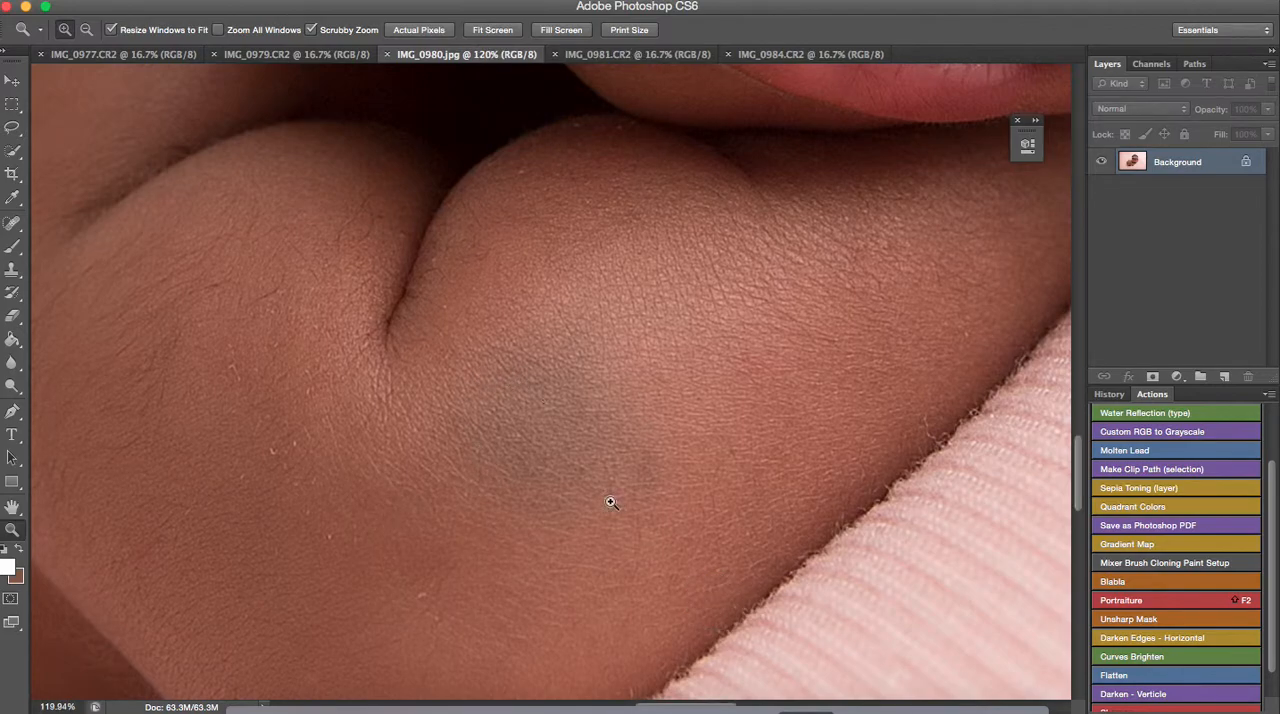
pyautogui.moveTo(678, 516); pyautogui.dragTo(580, 411)
pyautogui.scroll(2, 610, 481)
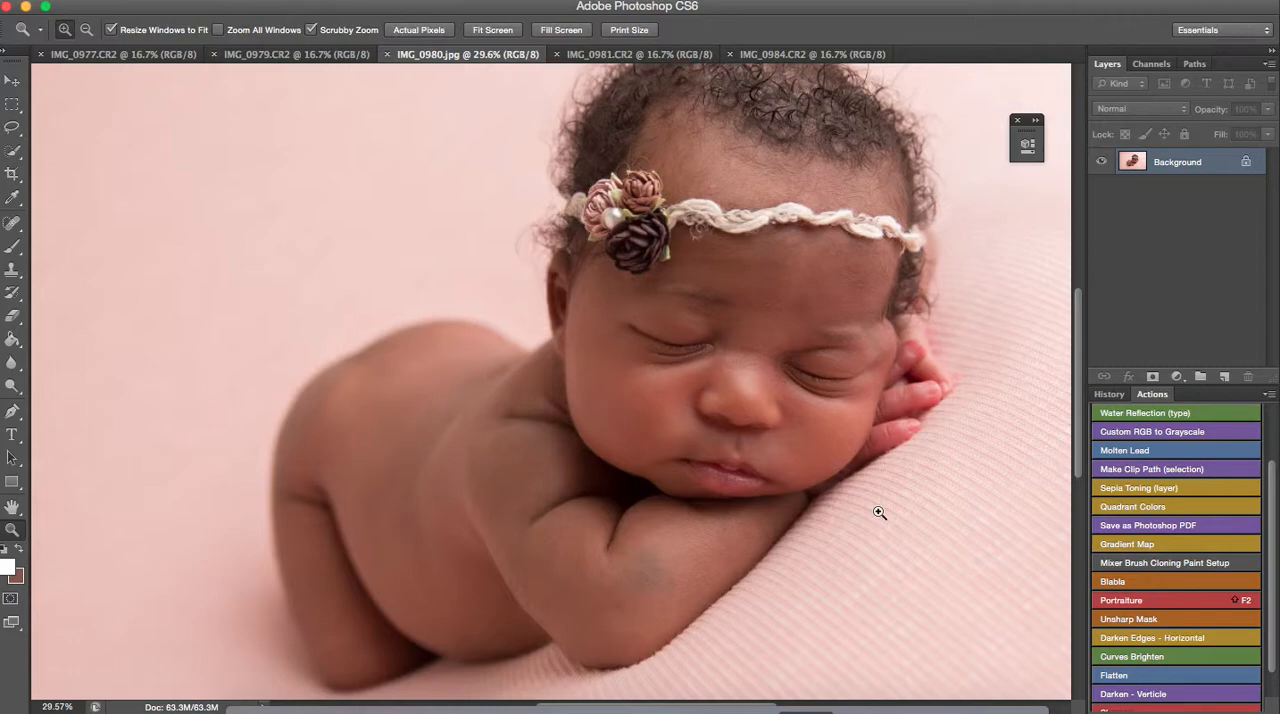
pyautogui.hotkey('ctrl', '0')
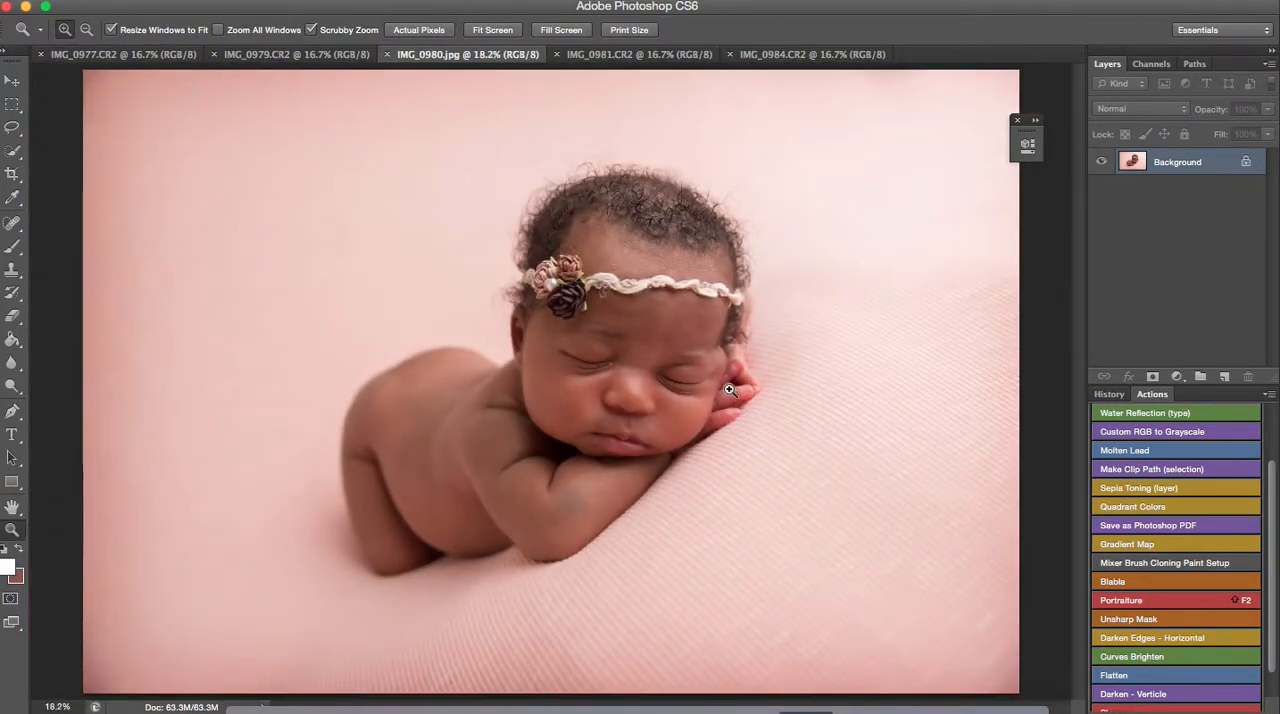
pyautogui.moveTo(720, 417)
pyautogui.mouseDown()
pyautogui.moveTo(849, 489)
pyautogui.moveTo(760, 420)
pyautogui.moveTo(729, 414)
pyautogui.mouseUp()
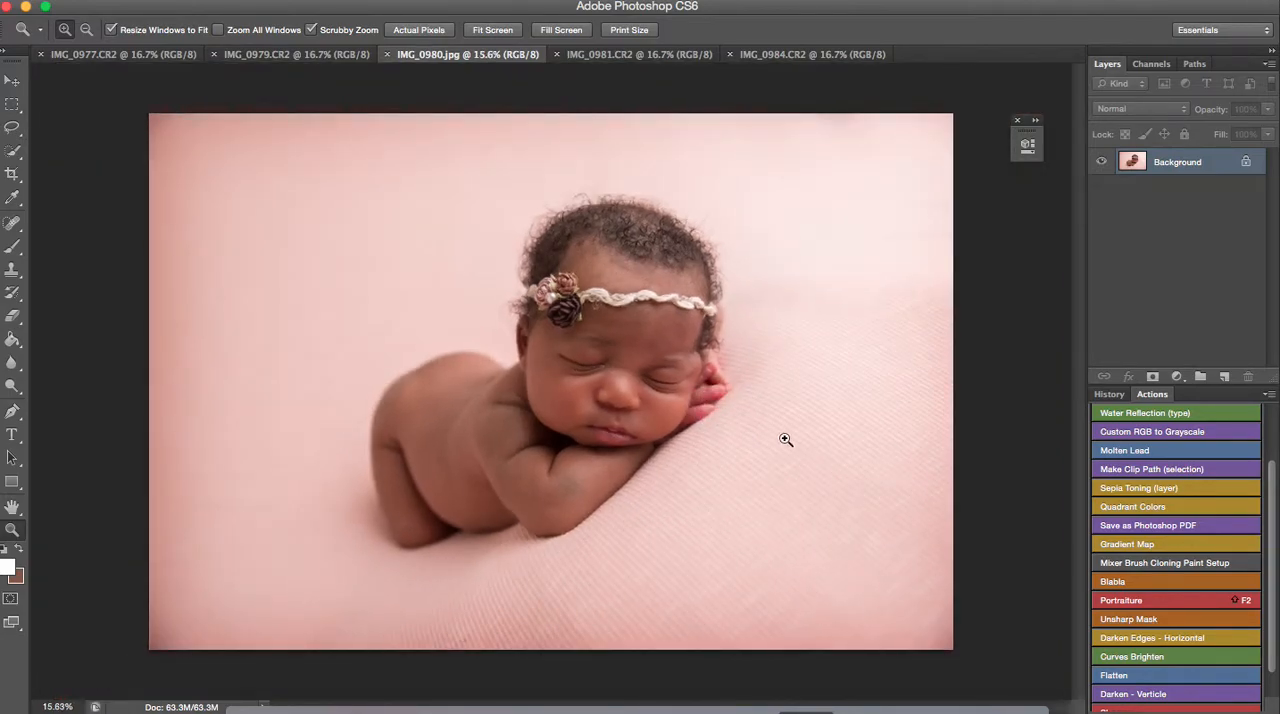